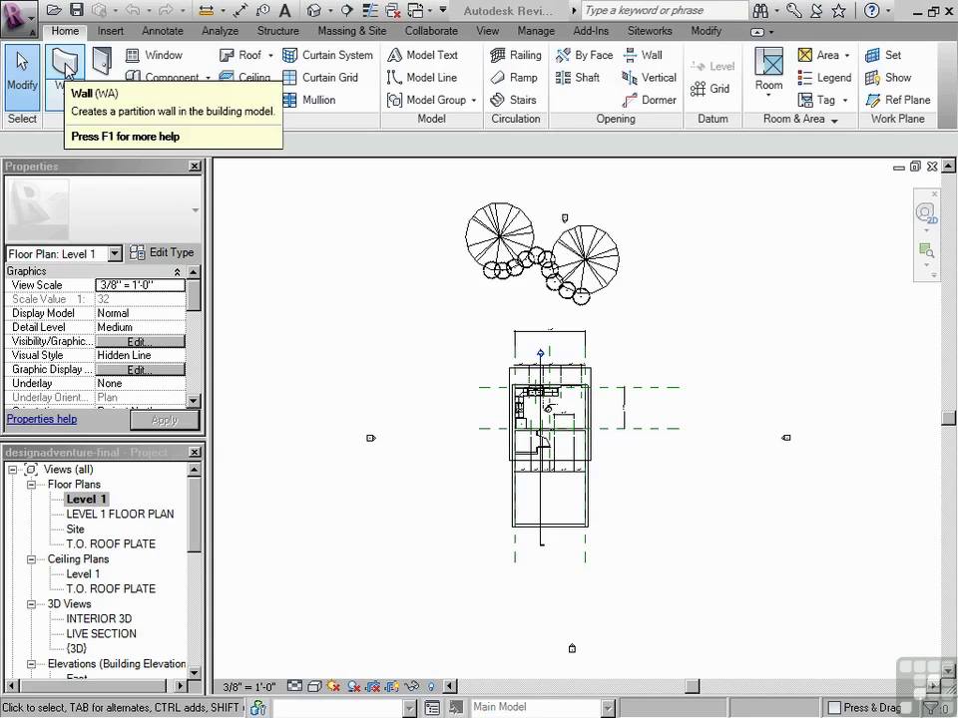
Start and cancel a wall and a door placement, then select and deselect the kitchen upper cabinet.
{"action": "left_click", "coordinate": [65, 66]}
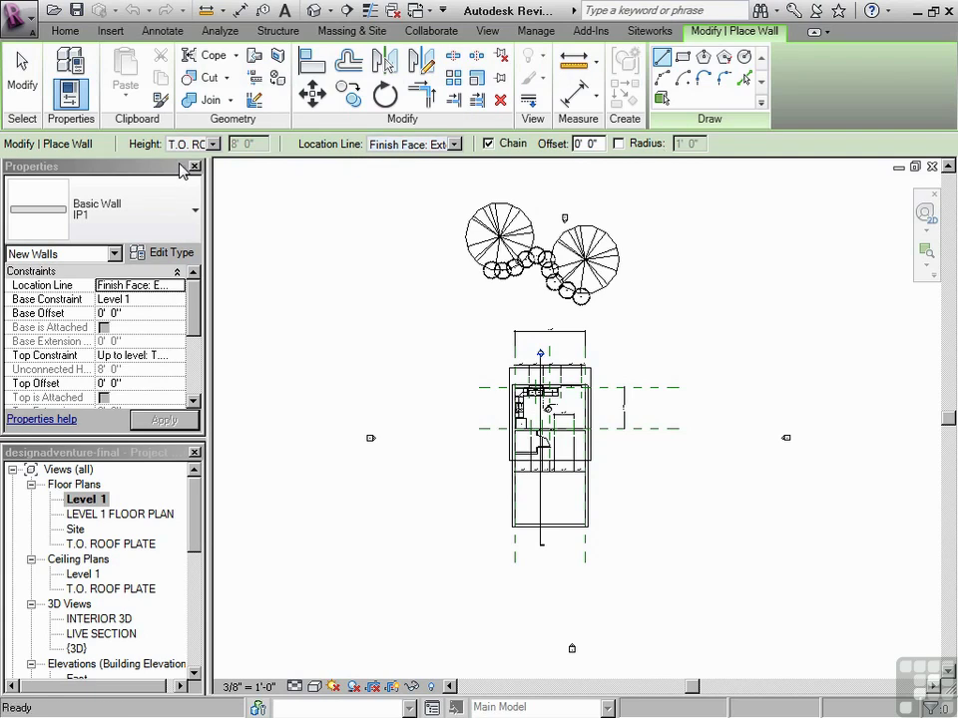
{"action": "left_click", "coordinate": [66, 30]}
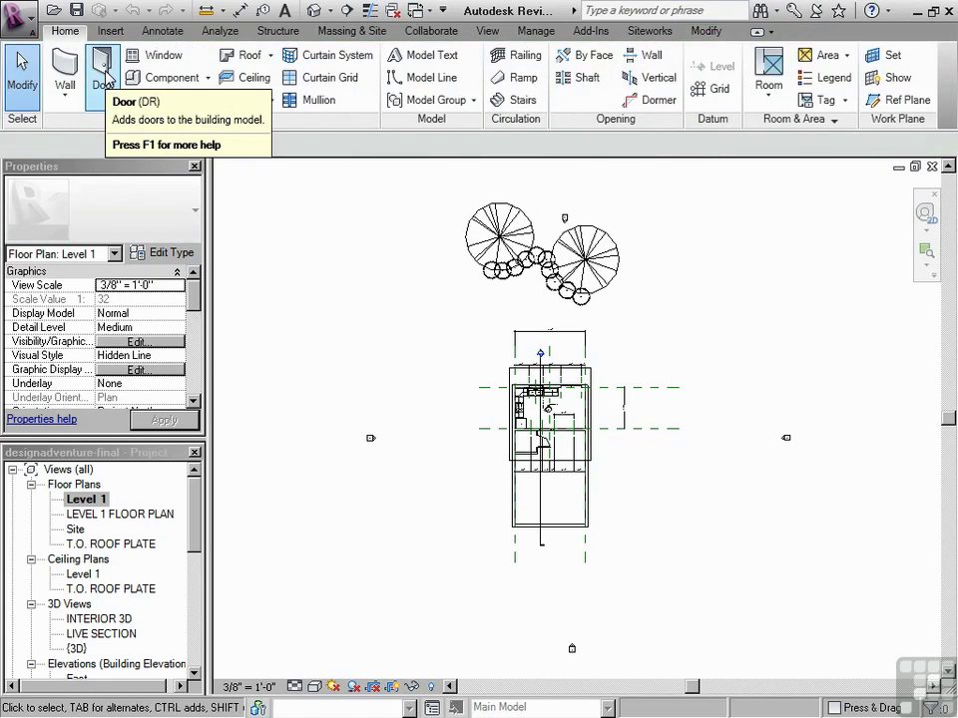
{"action": "left_click", "coordinate": [104, 72]}
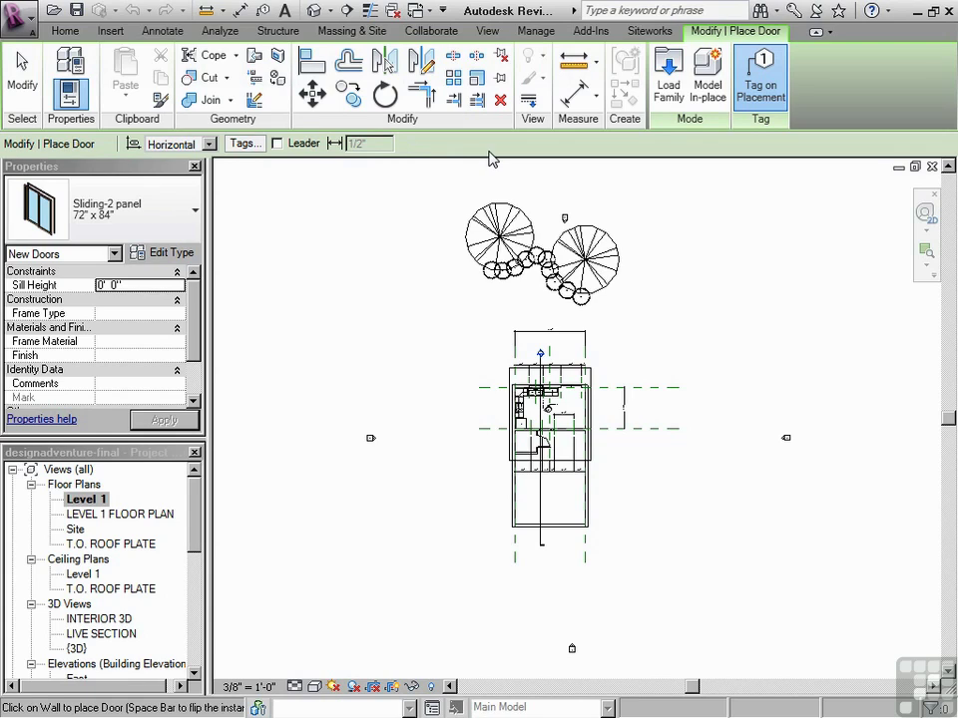
{"action": "key", "text": "Escape"}
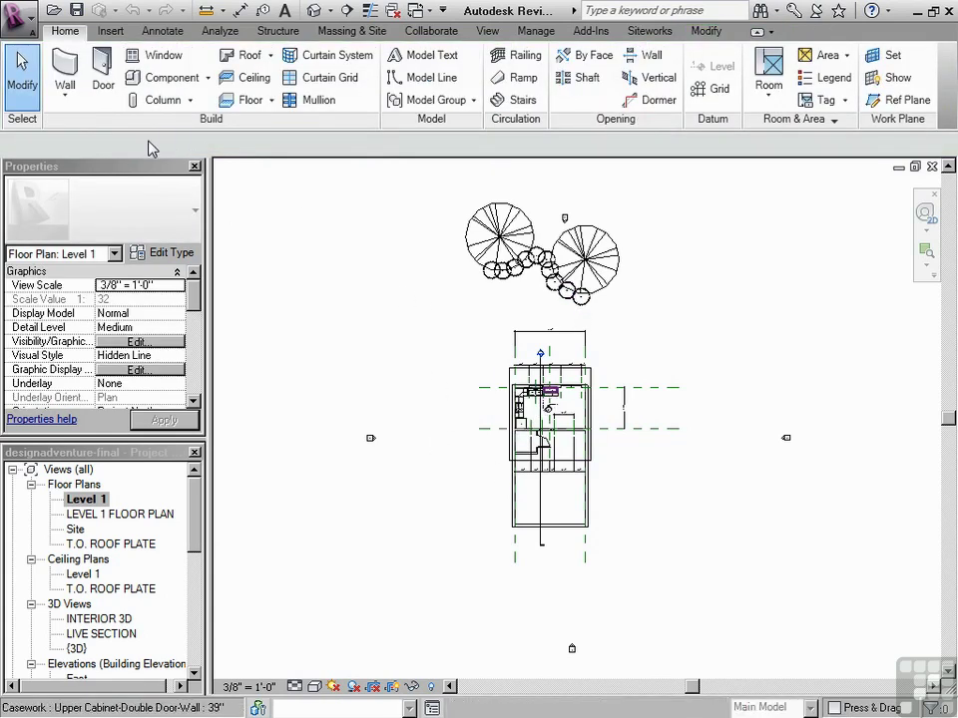
{"action": "left_click", "coordinate": [550, 391]}
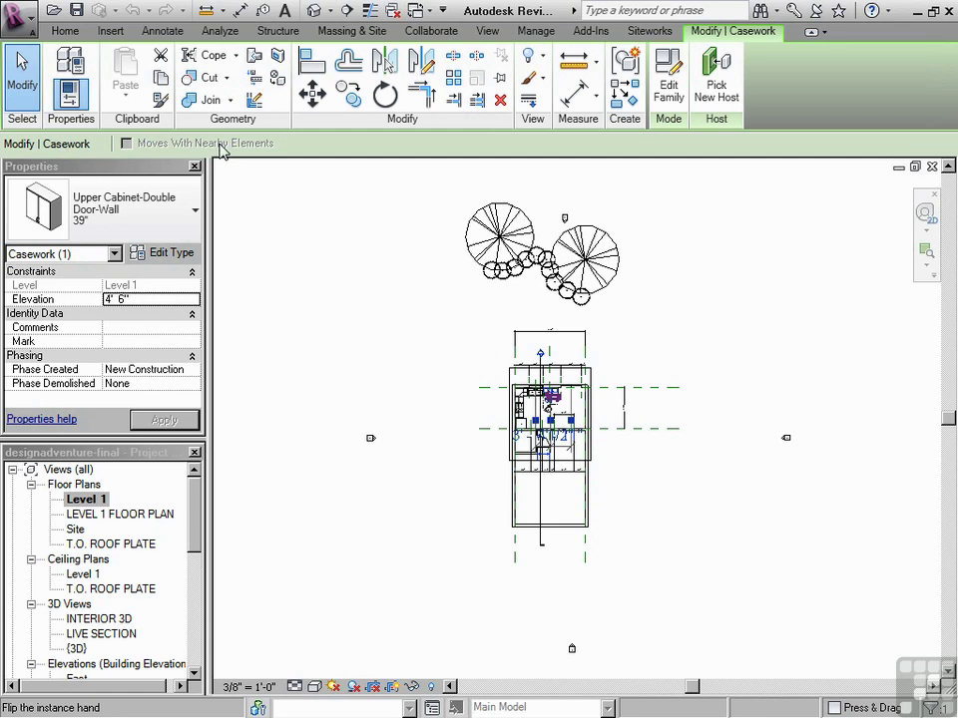
{"action": "left_click", "coordinate": [613, 398]}
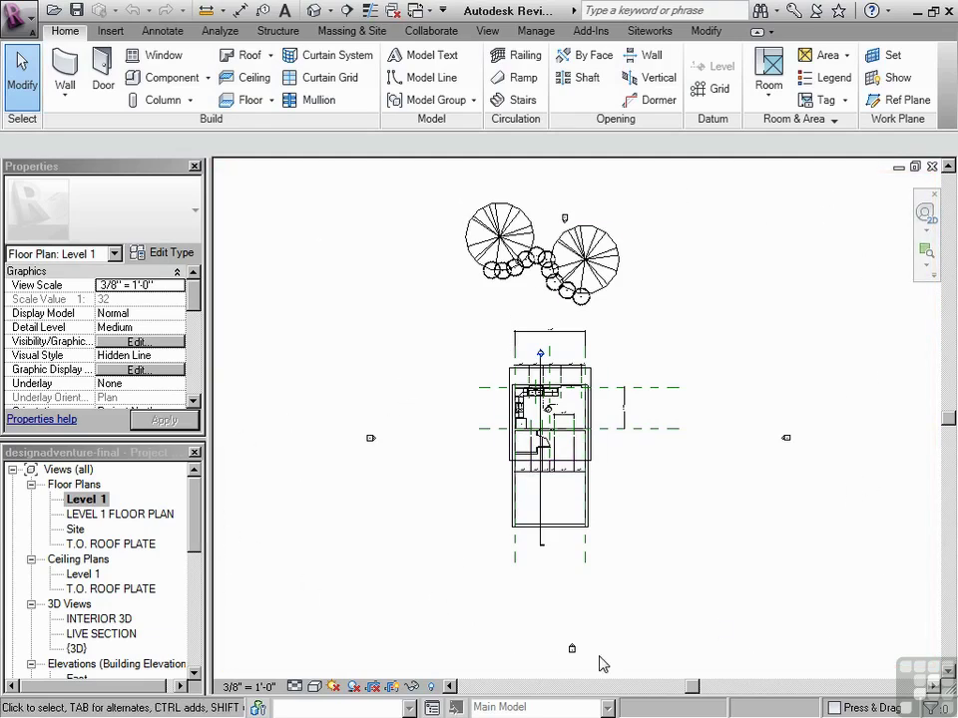
Open the South building elevation, then the North elevation, zooming in and out on it.
{"action": "left_click", "coordinate": [193, 512]}
{"action": "left_click_drag", "start_coordinate": [193, 506], "coordinate": [192, 567]}
{"action": "double_click", "coordinate": [82, 531]}
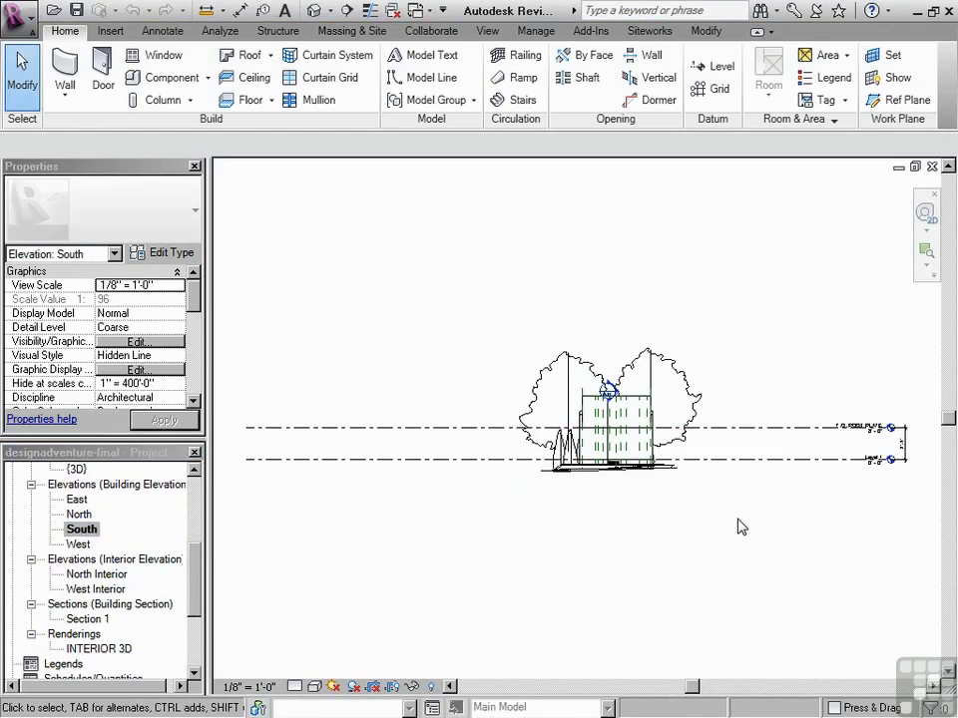
{"action": "left_click", "coordinate": [80, 515]}
{"action": "double_click", "coordinate": [82, 515]}
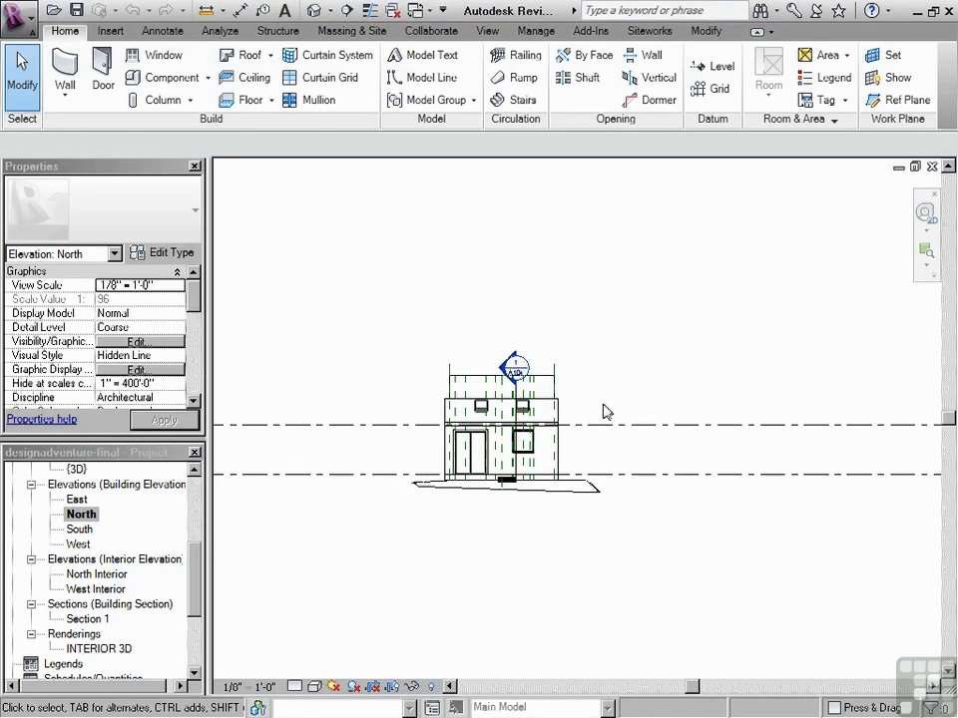
{"action": "scroll", "coordinate": [599, 411], "scroll_direction": "up", "scroll_amount": 2}
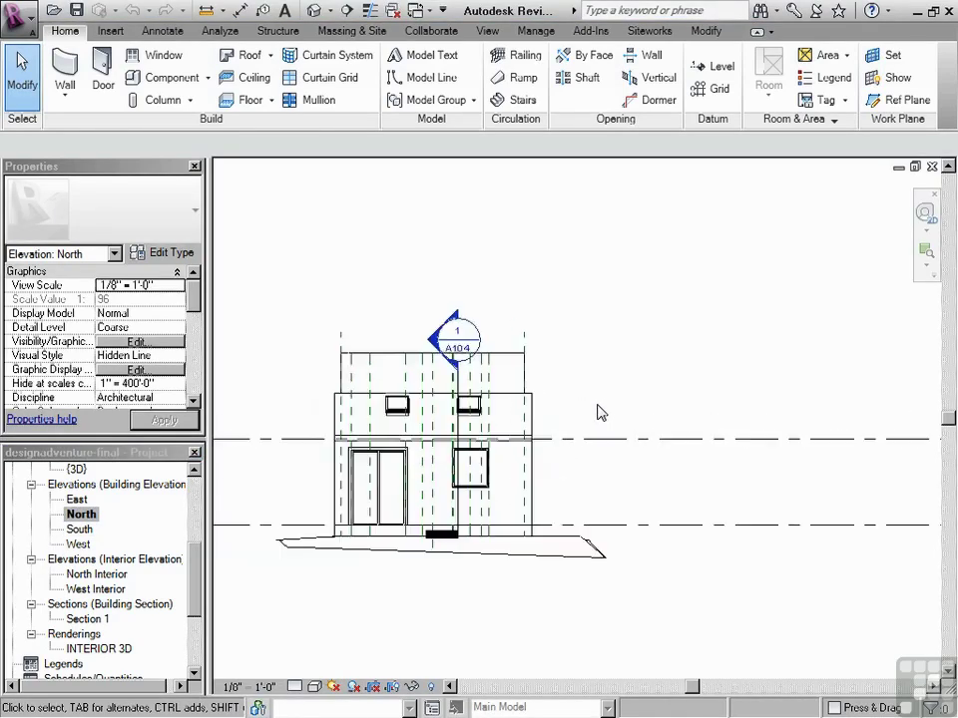
{"action": "scroll", "coordinate": [598, 413], "scroll_direction": "down", "scroll_amount": 2}
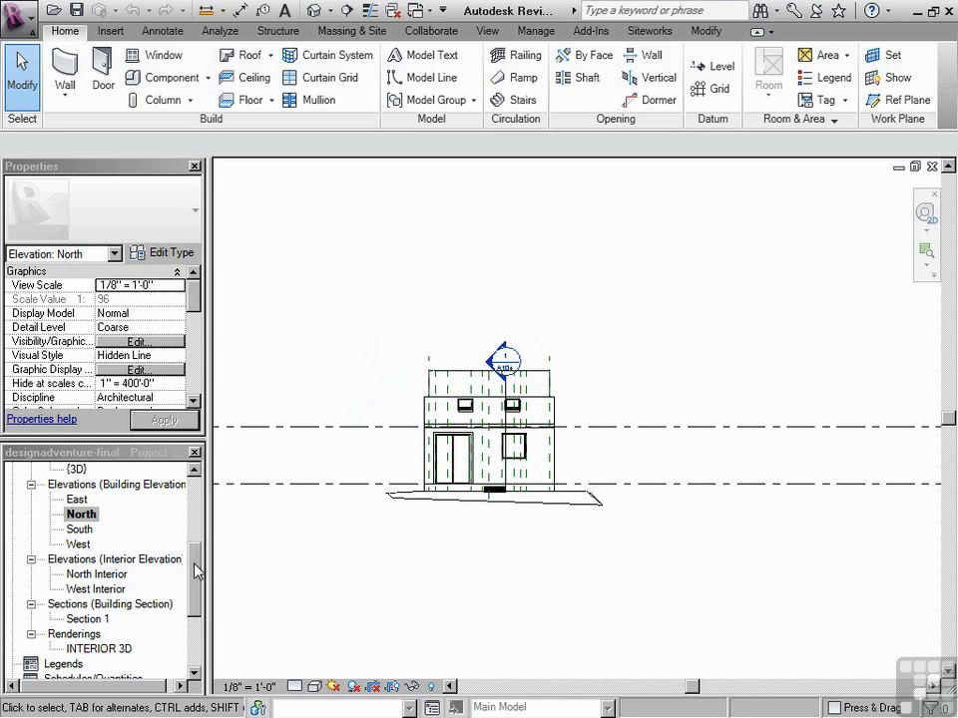
{"action": "left_click_drag", "start_coordinate": [196, 571], "coordinate": [195, 583]}
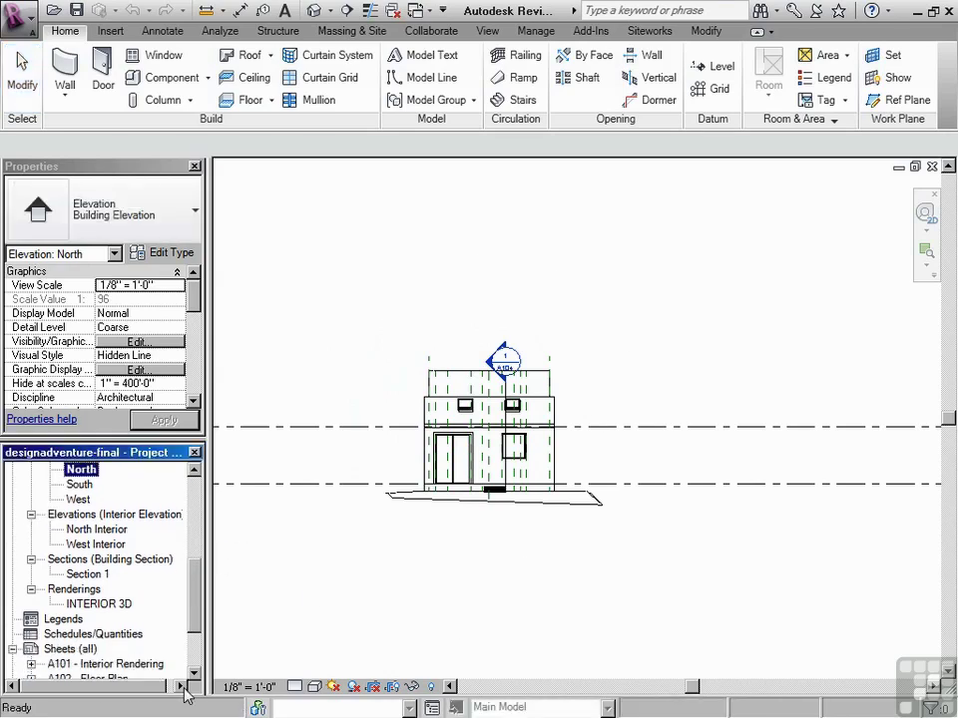
{"action": "scroll", "coordinate": [189, 603], "scroll_direction": "down", "scroll_amount": 2}
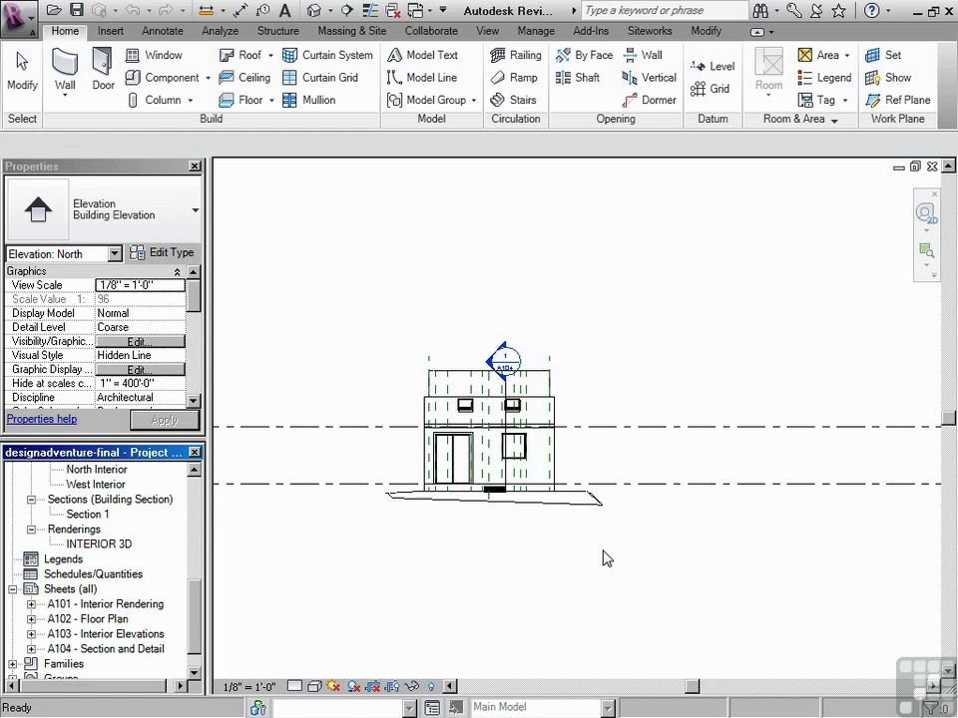
{"action": "scroll", "coordinate": [470, 542], "scroll_direction": "up", "scroll_amount": 1}
{"action": "left_click", "coordinate": [467, 529]}
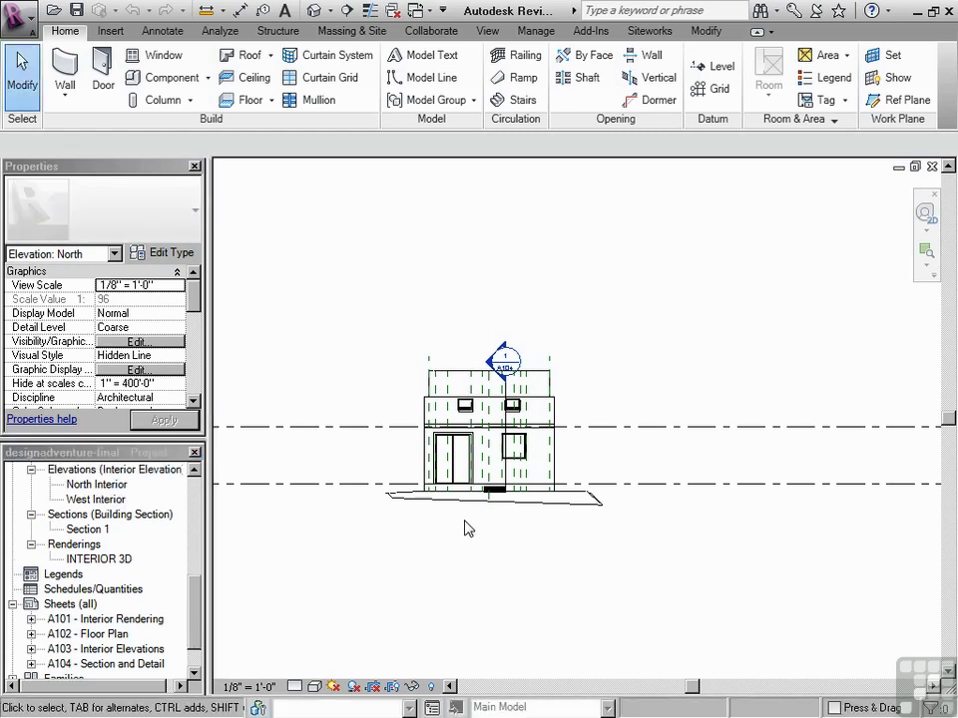
Open the View tab's new Schedule/Quantities dialog and cancel it.
{"action": "left_click", "coordinate": [487, 31]}
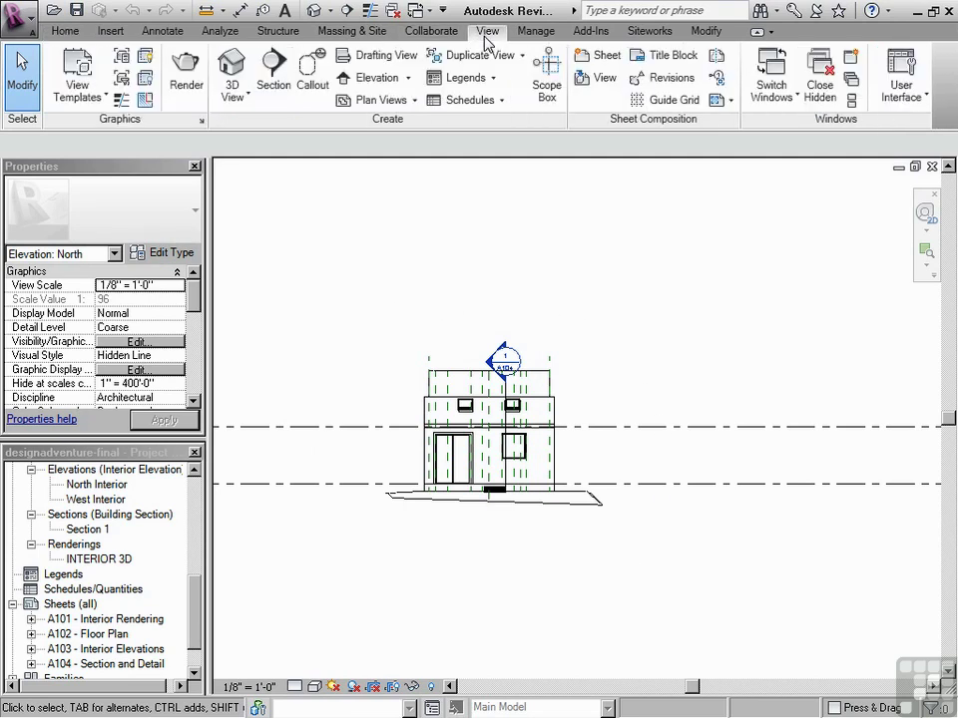
{"action": "left_click", "coordinate": [488, 100]}
{"action": "left_click", "coordinate": [458, 133]}
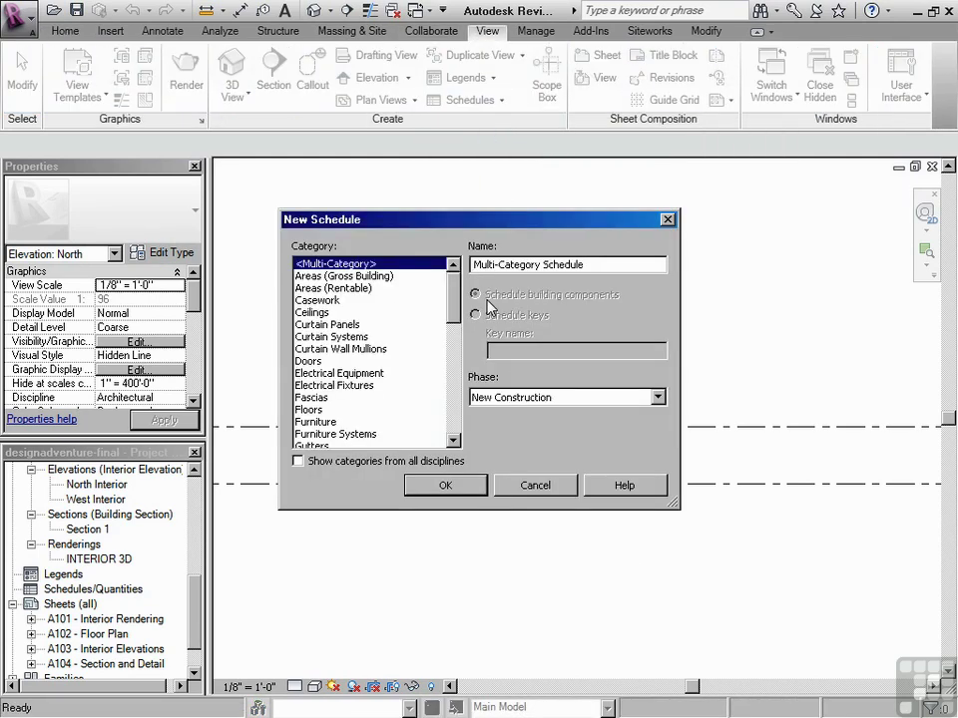
{"action": "left_click", "coordinate": [532, 486]}
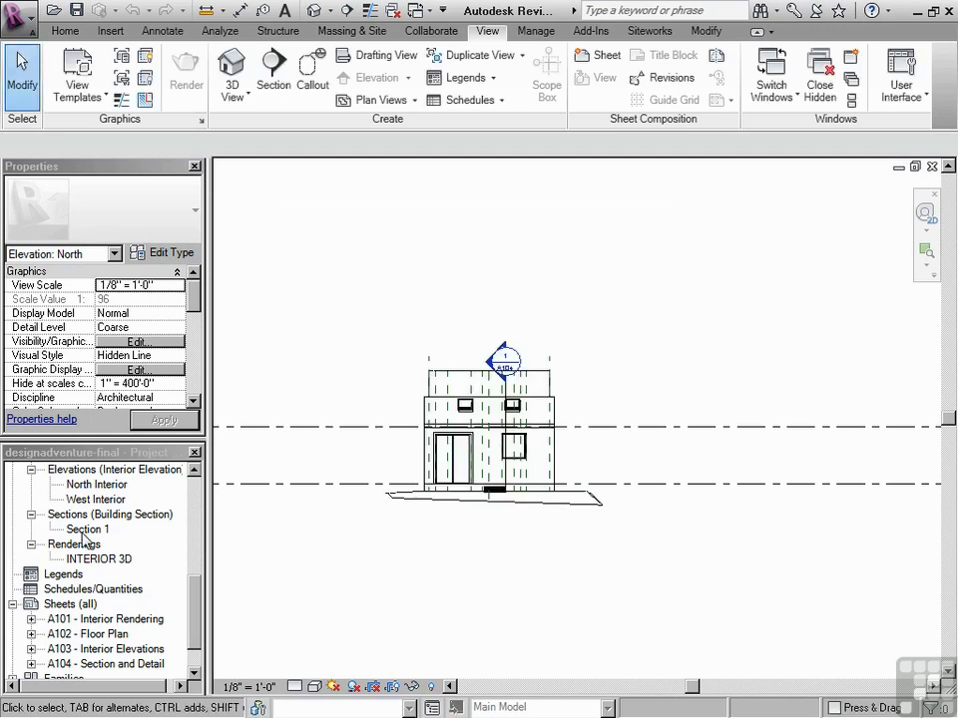
Open the Section 1 view, then the INTERIOR 3D kitchen rendering, and zoom in.
{"action": "left_click", "coordinate": [100, 484]}
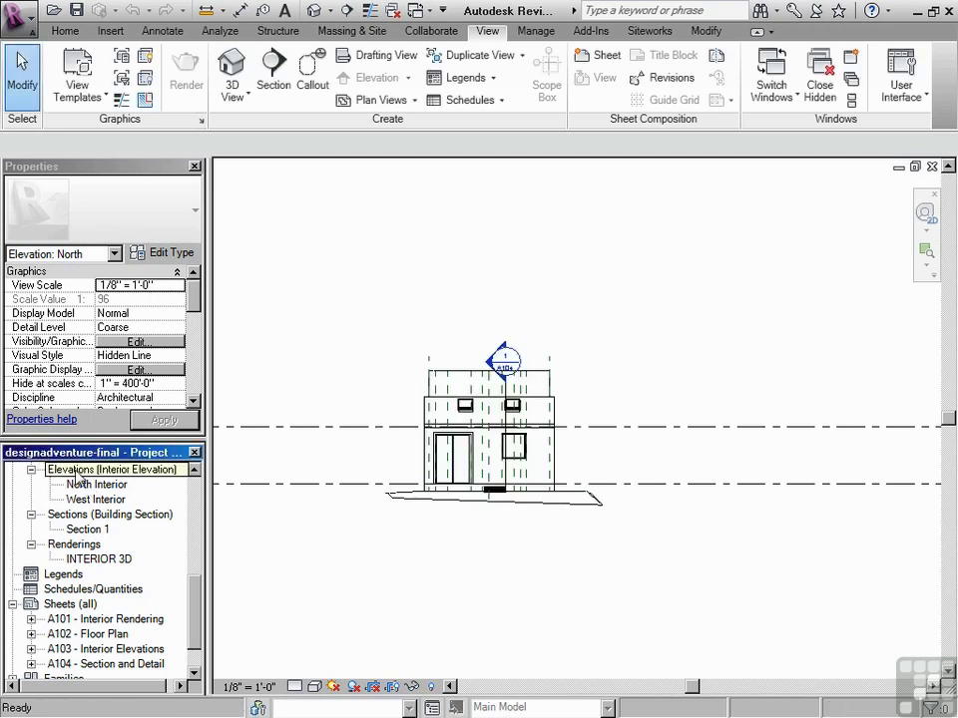
{"action": "double_click", "coordinate": [98, 530]}
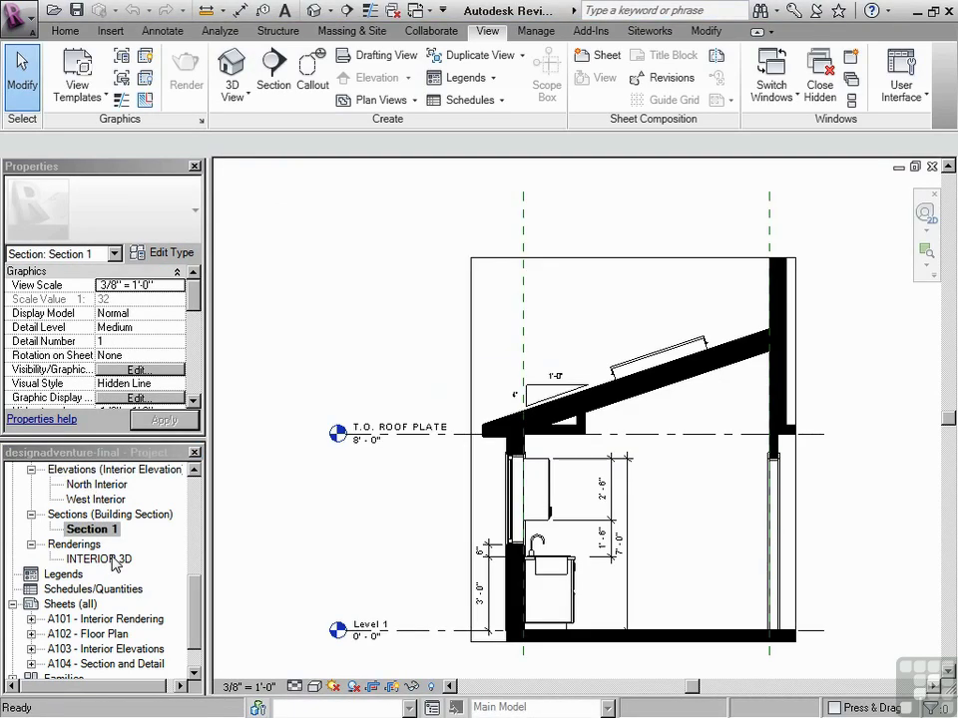
{"action": "double_click", "coordinate": [112, 560]}
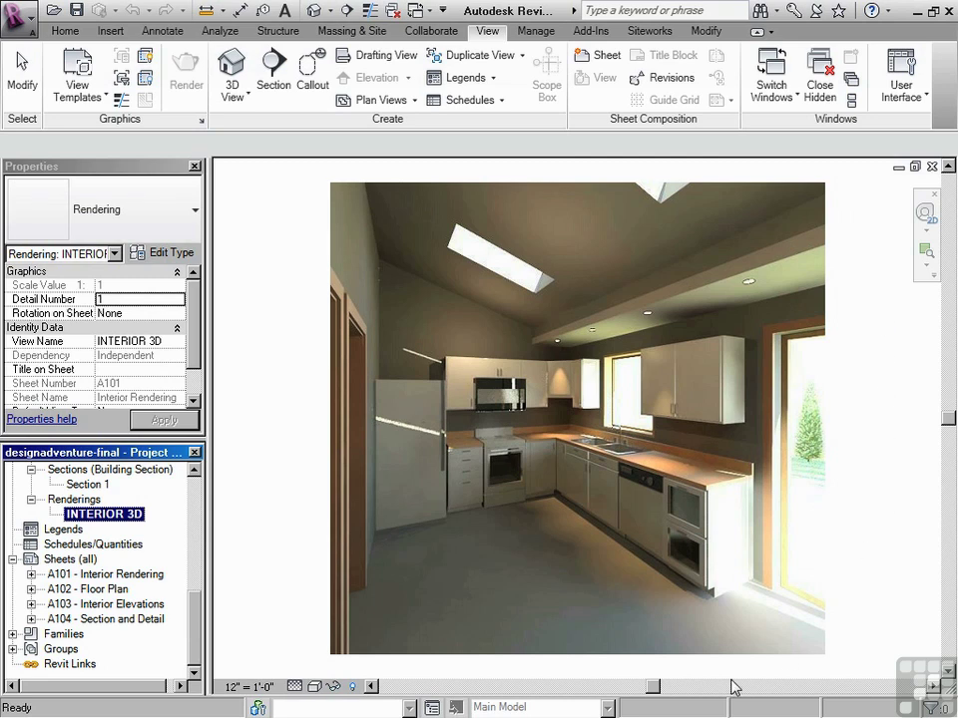
{"action": "scroll", "coordinate": [196, 491], "scroll_direction": "up", "scroll_amount": 5}
{"action": "scroll", "coordinate": [199, 488], "scroll_direction": "up", "scroll_amount": 3}
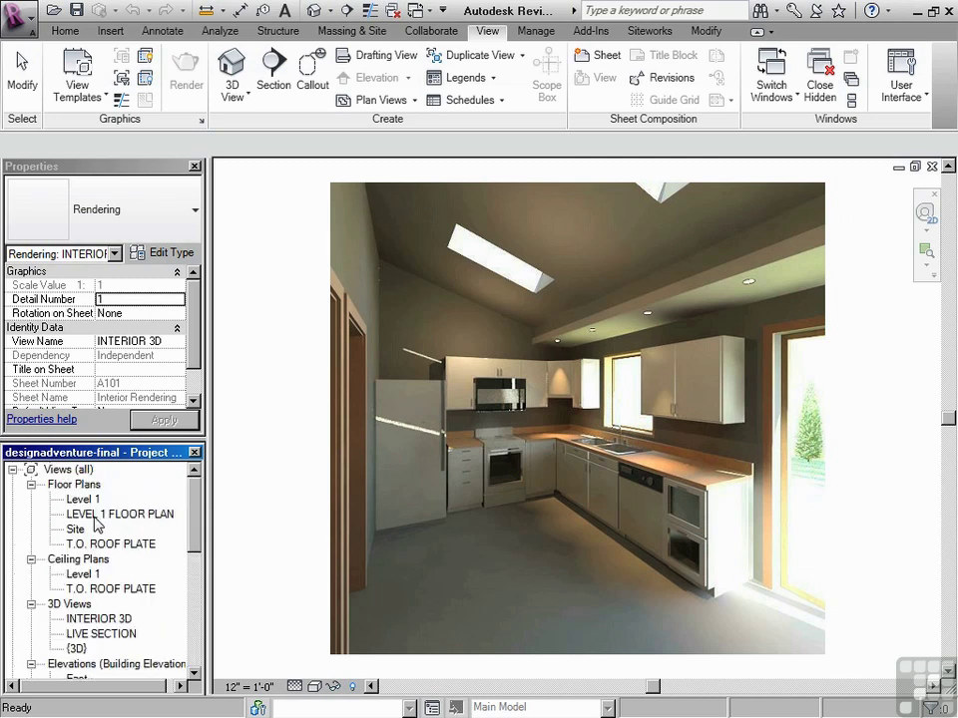
Open the LEVEL 1 FLOOR PLAN view and scroll through the Properties palette.
{"action": "double_click", "coordinate": [86, 515]}
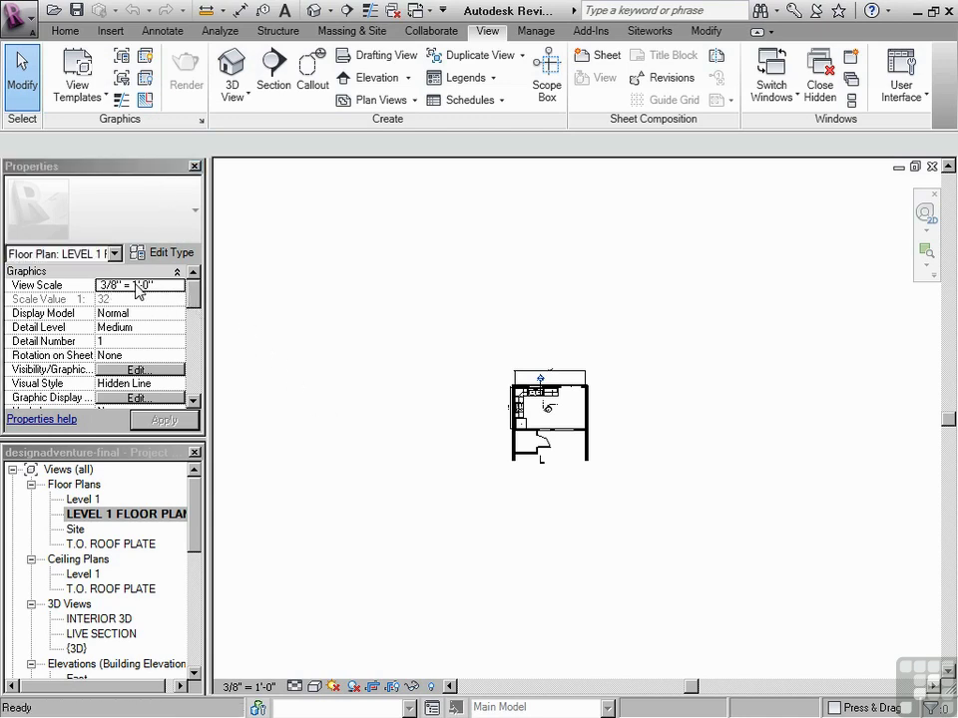
{"action": "mouse_move", "coordinate": [193, 289]}
{"action": "left_mouse_down"}
{"action": "mouse_move", "coordinate": [195, 352]}
{"action": "mouse_move", "coordinate": [196, 289]}
{"action": "left_mouse_up"}
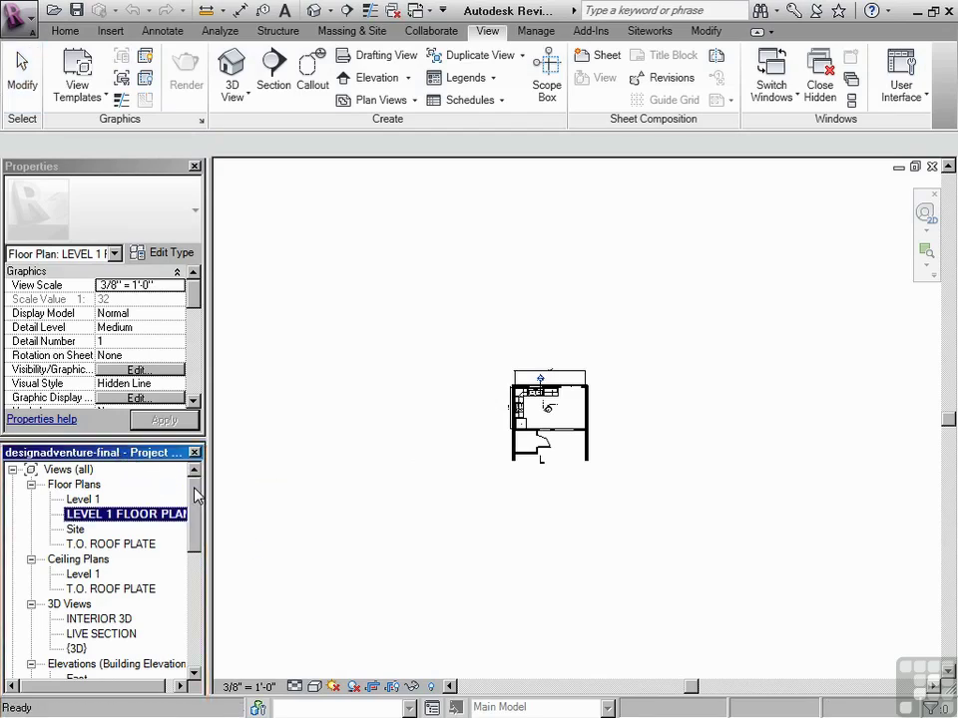
Scroll the Project Browser and start, then abandon, renaming the LEVEL 1 FLOOR PLAN view.
{"action": "left_click_drag", "start_coordinate": [196, 497], "coordinate": [198, 538]}
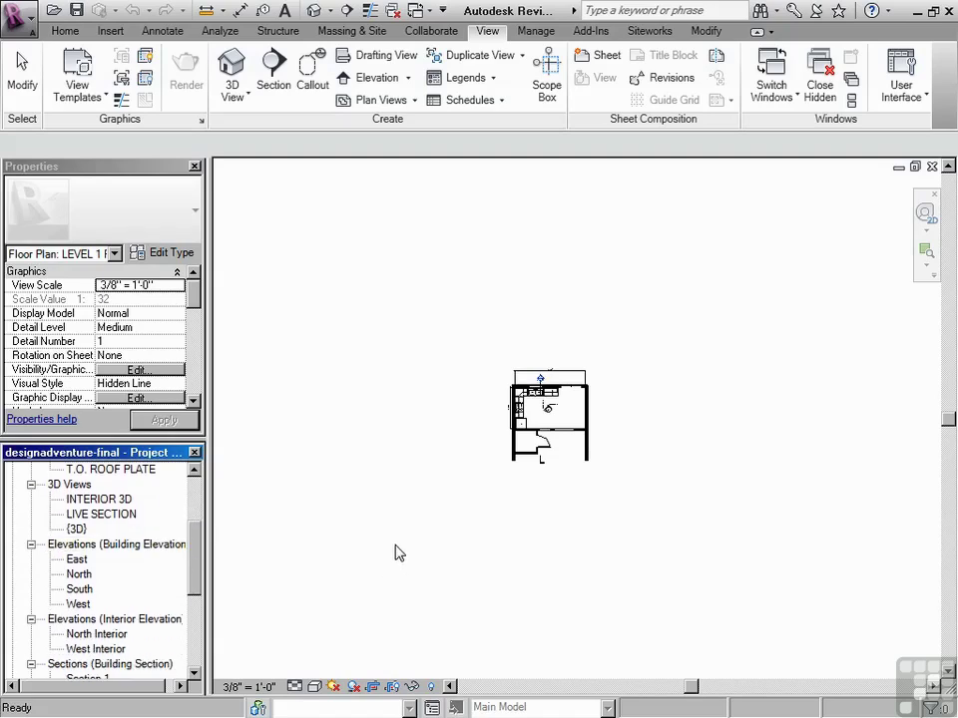
{"action": "left_click_drag", "start_coordinate": [194, 565], "coordinate": [179, 619]}
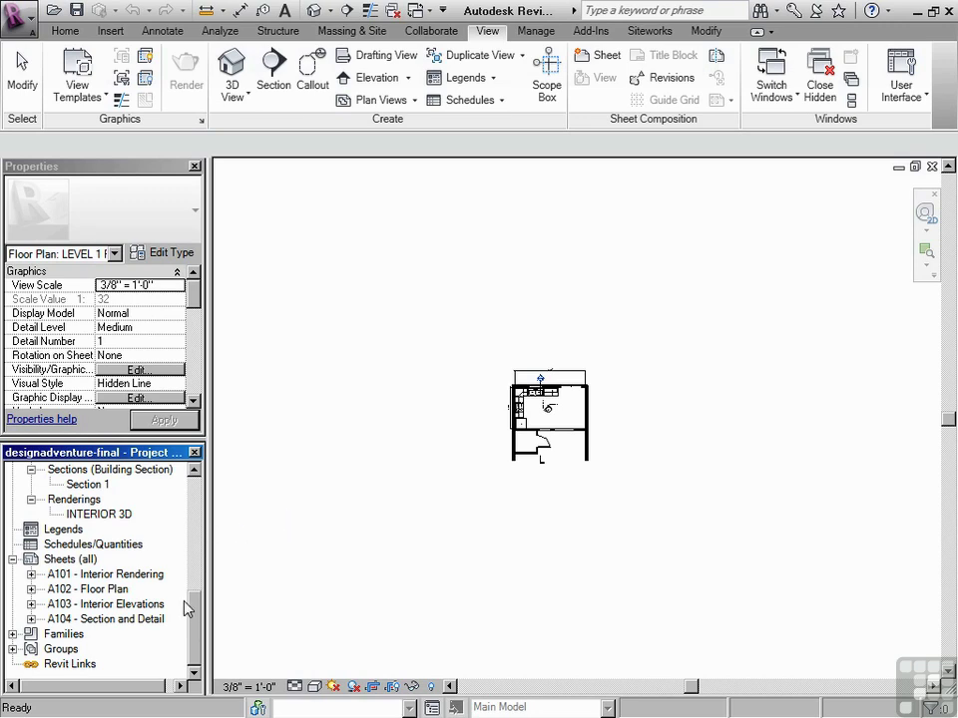
{"action": "left_click_drag", "start_coordinate": [193, 619], "coordinate": [194, 492]}
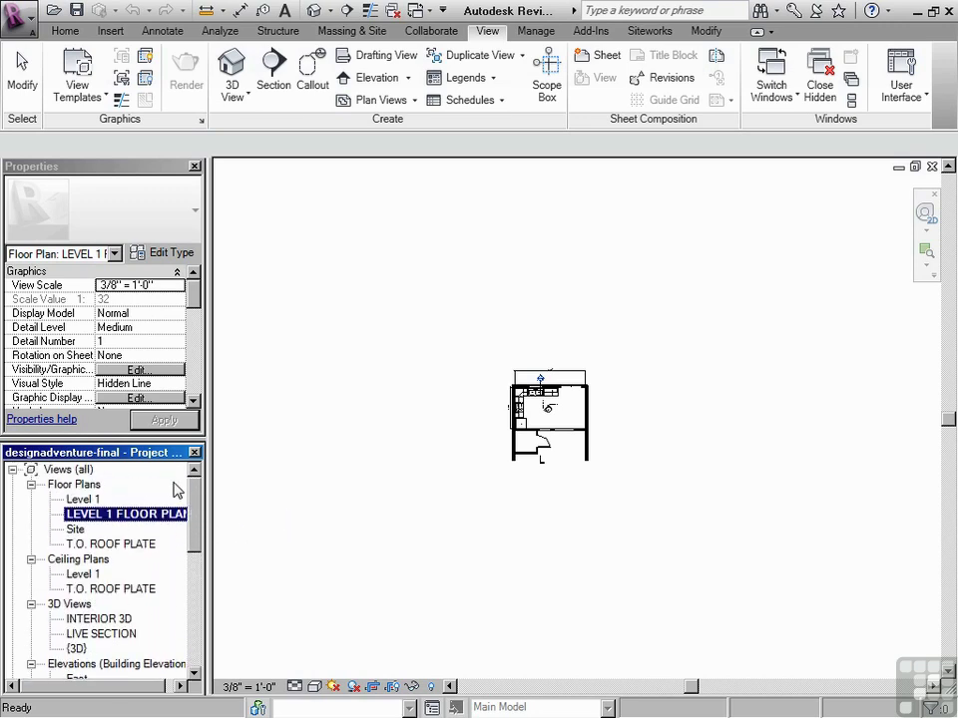
{"action": "left_click", "coordinate": [72, 510]}
{"action": "left_click", "coordinate": [74, 484]}
Collapse Floor Plans, Ceiling Plans, 3D Views, Elevations, Sections, Renderings and Sheets.
{"action": "left_click", "coordinate": [31, 484]}
{"action": "left_click", "coordinate": [31, 499]}
{"action": "left_click", "coordinate": [31, 513]}
{"action": "left_click", "coordinate": [31, 529]}
{"action": "left_click", "coordinate": [31, 544]}
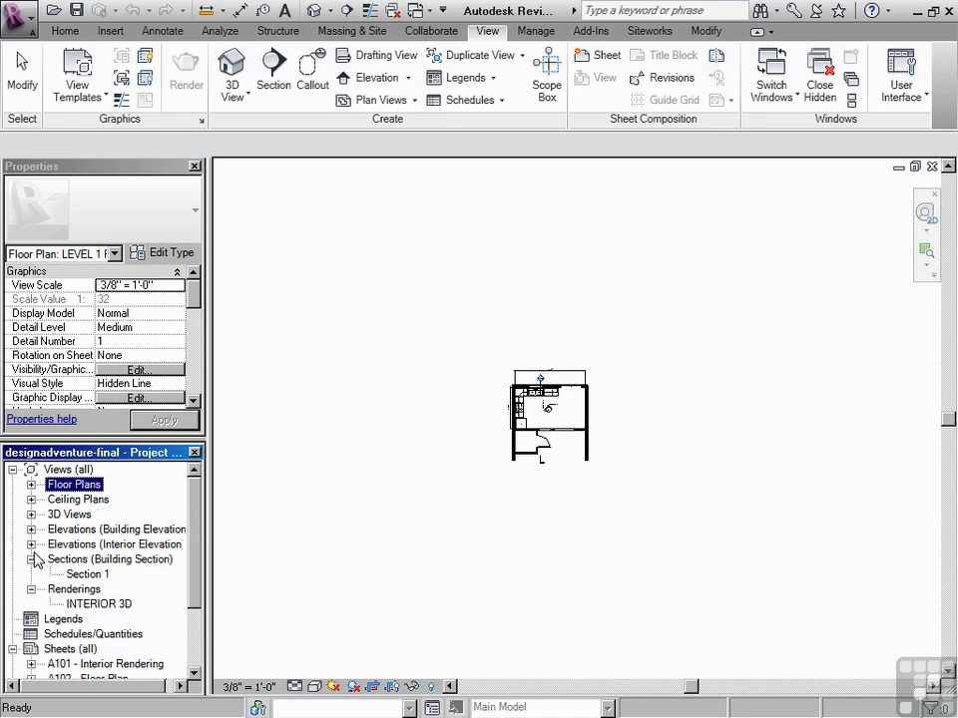
{"action": "left_click", "coordinate": [31, 558]}
{"action": "left_click", "coordinate": [31, 574]}
{"action": "left_click", "coordinate": [12, 619]}
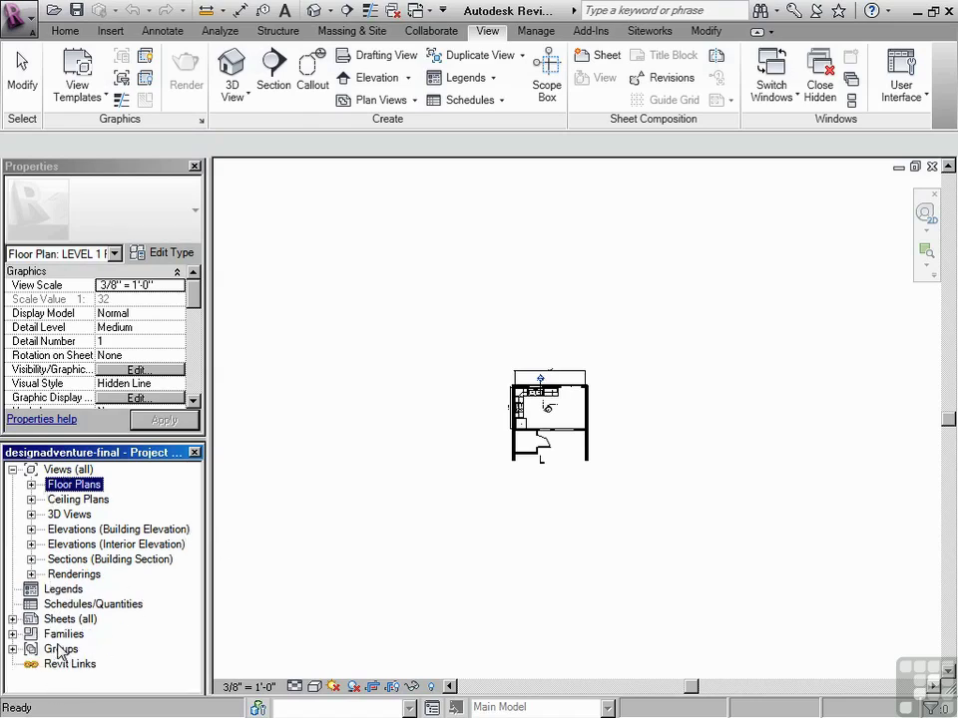
Expand 3D Views, open the INTERIOR 3D view, then close its window.
{"action": "double_click", "coordinate": [72, 486]}
{"action": "left_click", "coordinate": [31, 484]}
{"action": "left_click", "coordinate": [70, 515]}
{"action": "left_click", "coordinate": [30, 514]}
{"action": "double_click", "coordinate": [104, 529]}
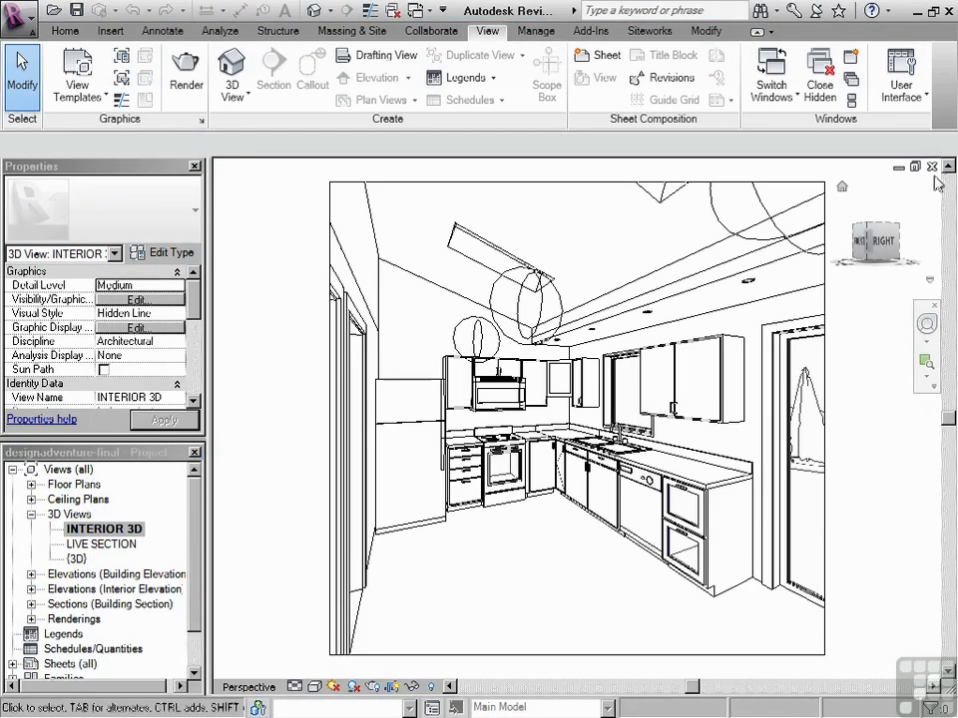
{"action": "key", "text": "ctrl+Tab"}
Select the Legends and Schedules/Quantities categories in the Project Browser.
{"action": "scroll", "coordinate": [108, 606], "scroll_direction": "down", "scroll_amount": 1}
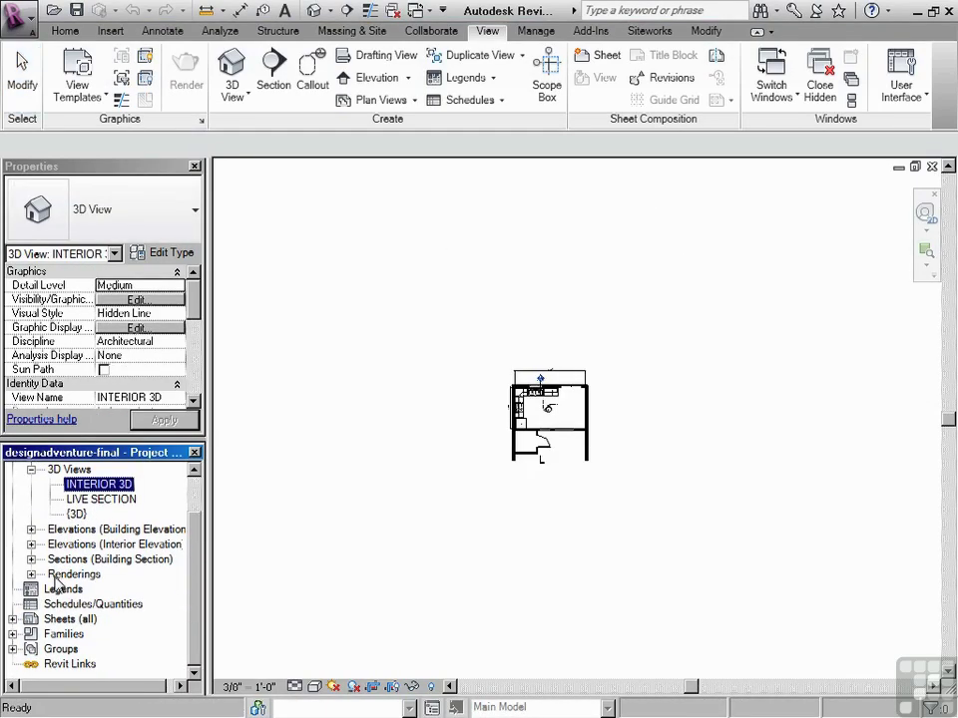
{"action": "left_click", "coordinate": [60, 589]}
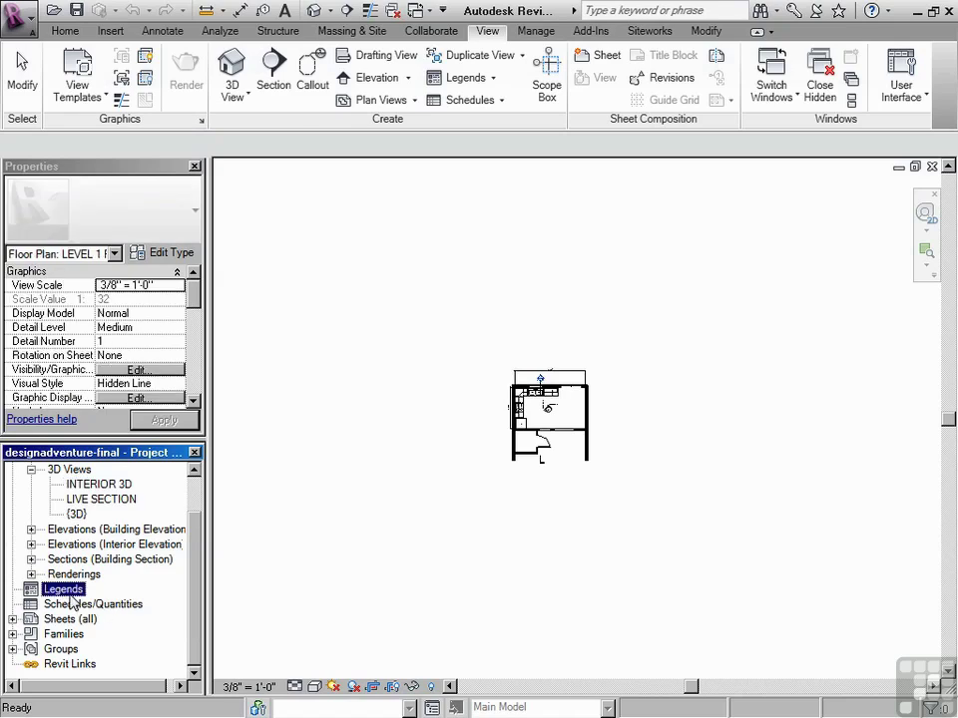
{"action": "left_click", "coordinate": [65, 604]}
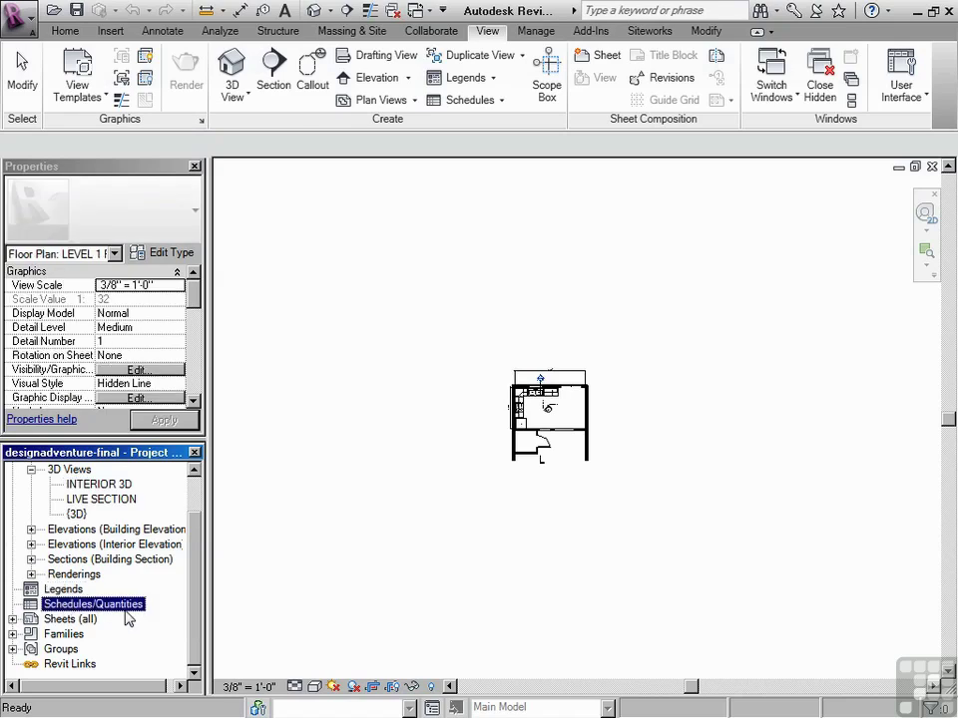
Expand Sheets and open A101 - Interior Rendering, then A102 - Floor Plan.
{"action": "double_click", "coordinate": [55, 620]}
{"action": "left_click", "coordinate": [55, 622]}
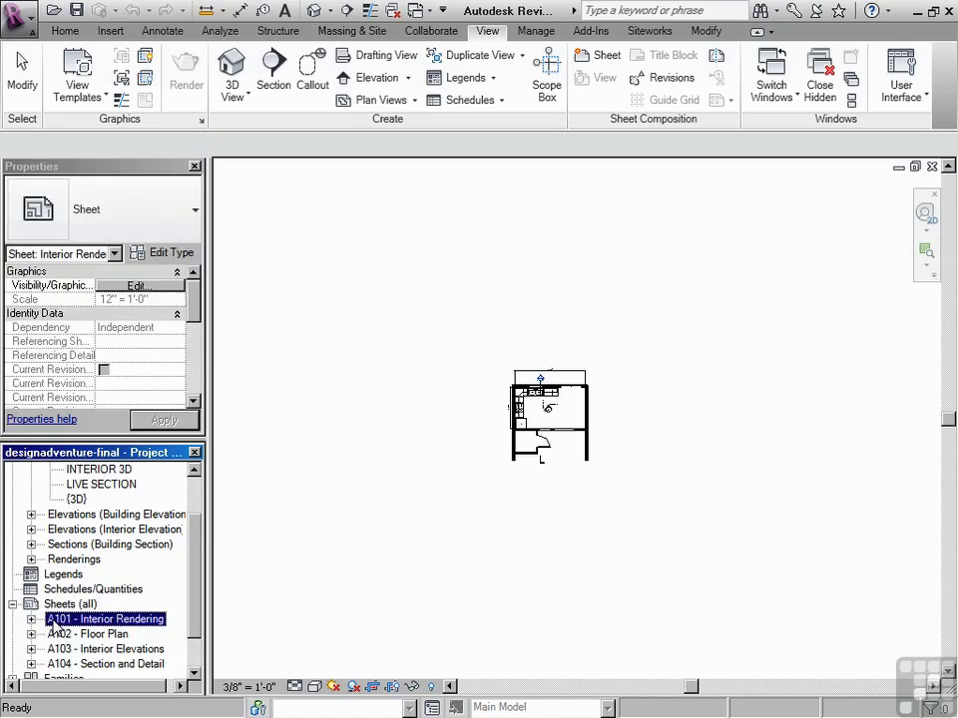
{"action": "double_click", "coordinate": [70, 625]}
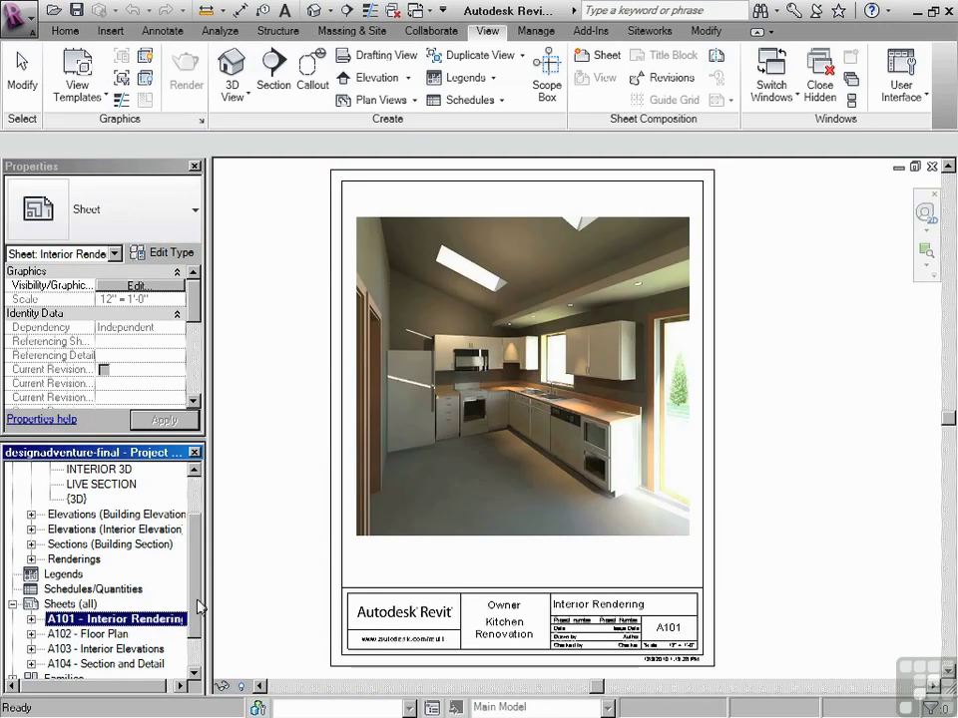
{"action": "scroll", "coordinate": [199, 623], "scroll_direction": "down", "scroll_amount": 1}
{"action": "double_click", "coordinate": [95, 590]}
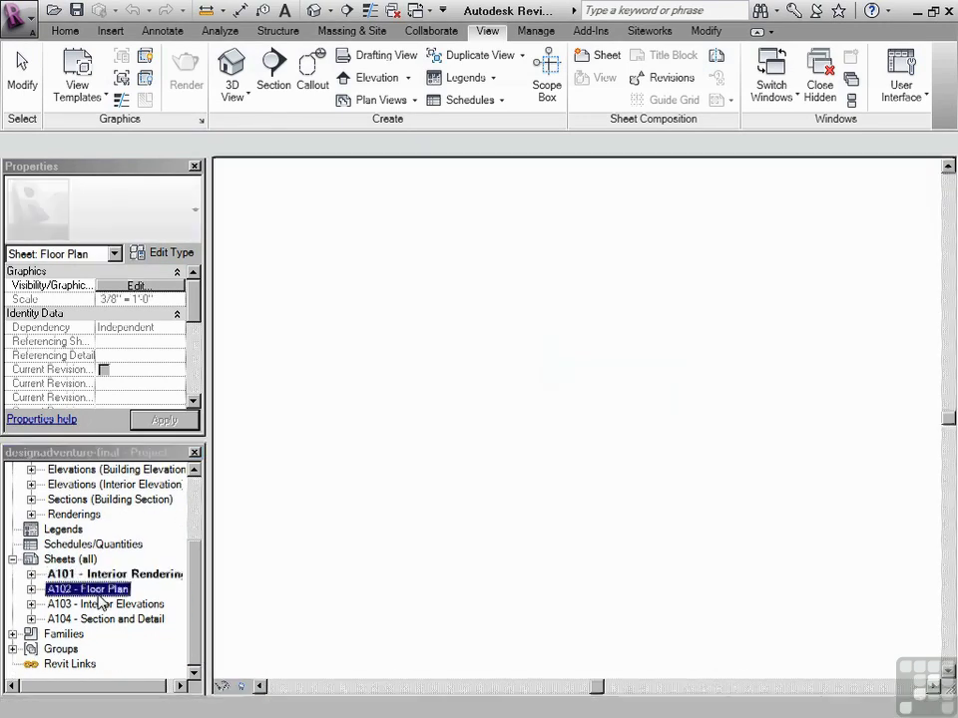
Expand Families and the Annotation Symbols category, then collapse Annotation Symbols again.
{"action": "left_click", "coordinate": [58, 635]}
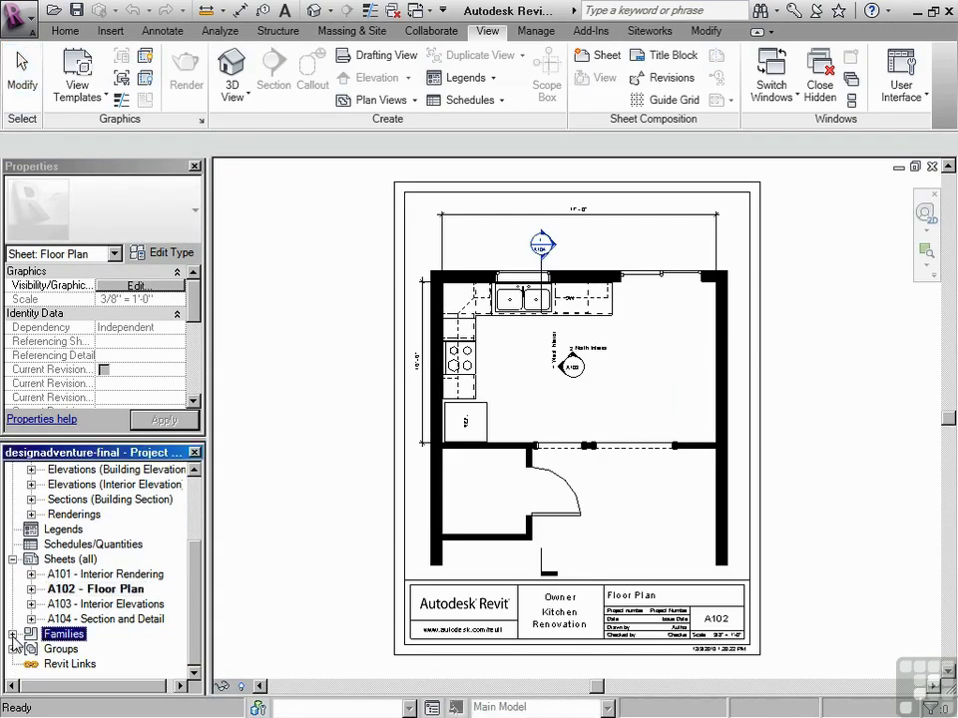
{"action": "left_click", "coordinate": [13, 635]}
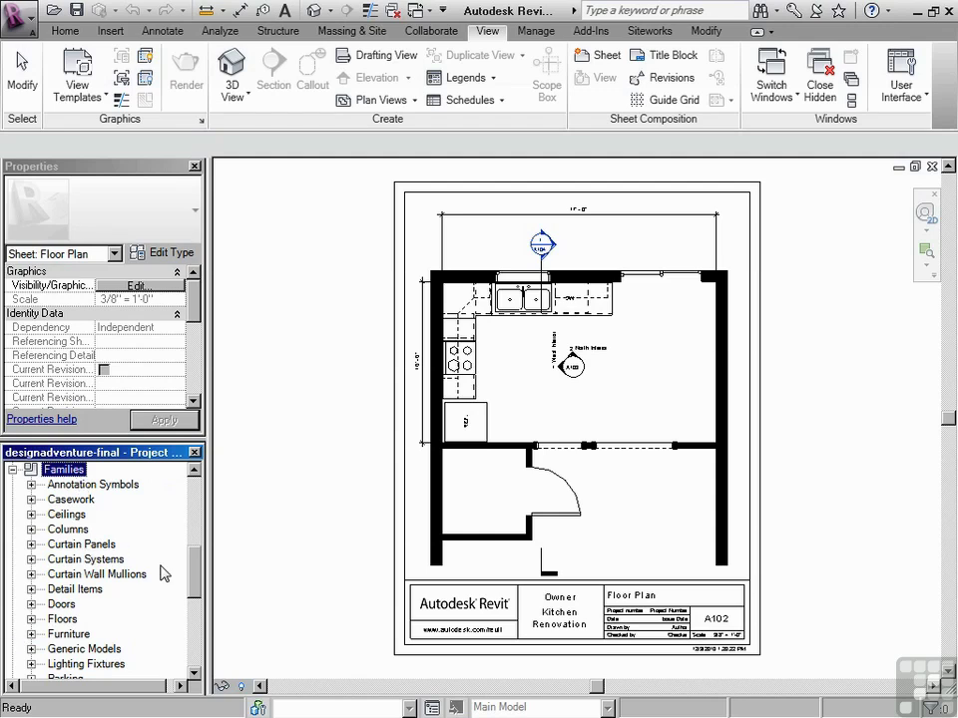
{"action": "left_click", "coordinate": [75, 484]}
{"action": "left_click", "coordinate": [31, 483]}
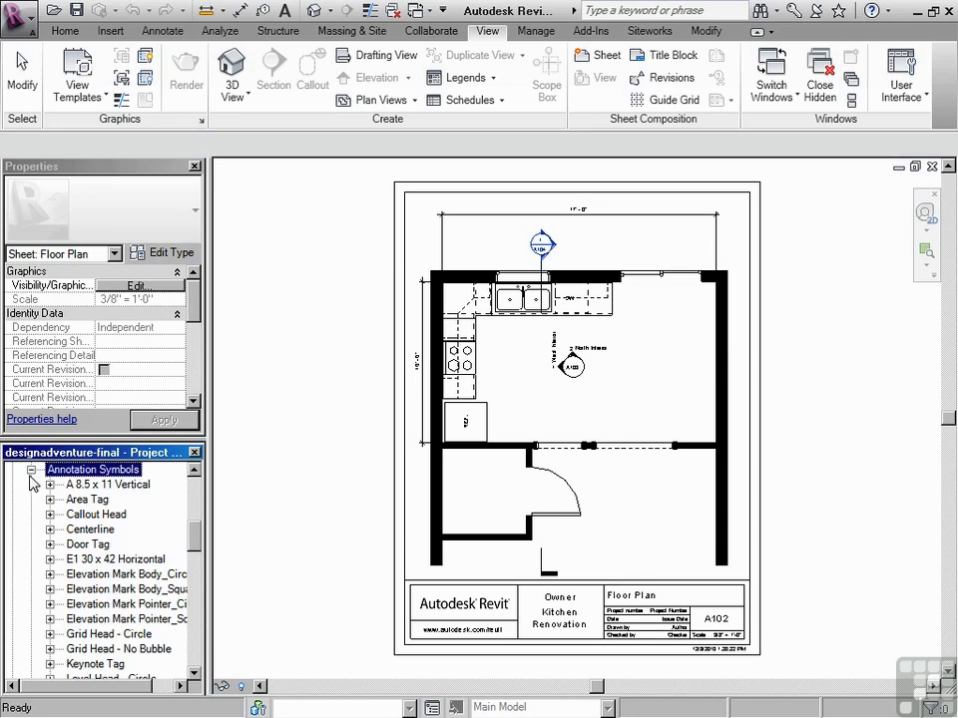
{"action": "left_click", "coordinate": [31, 470]}
Expand and collapse the Walls and Basic Wall types, then select Groups and Revit Links.
{"action": "left_click_drag", "start_coordinate": [196, 567], "coordinate": [195, 592]}
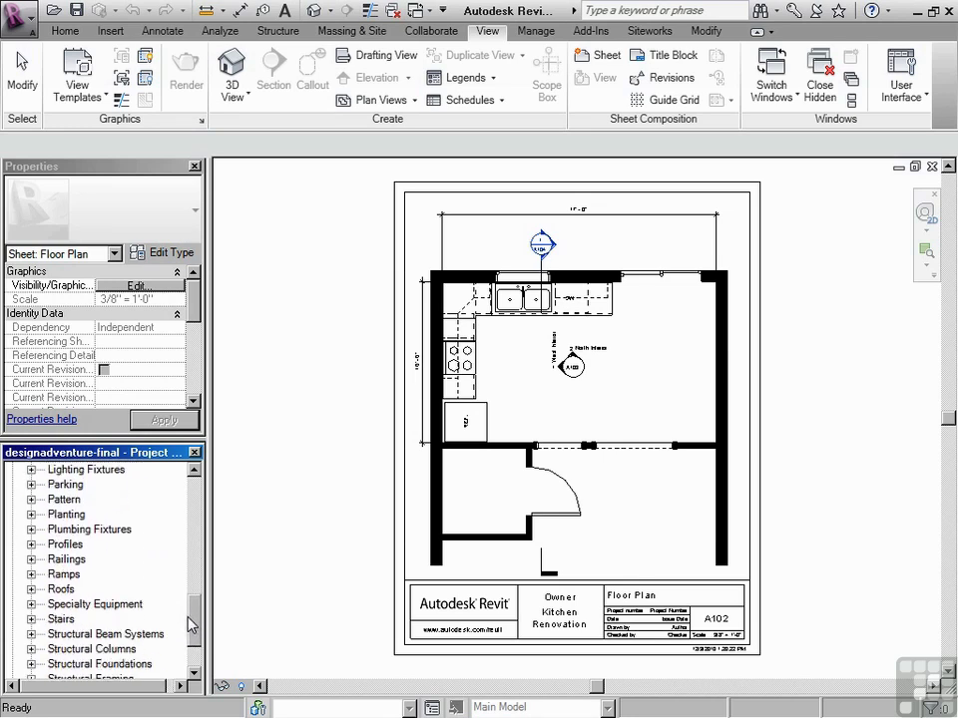
{"action": "scroll", "coordinate": [190, 631], "scroll_direction": "down", "scroll_amount": 1}
{"action": "left_click", "coordinate": [52, 619]}
{"action": "left_click", "coordinate": [38, 619]}
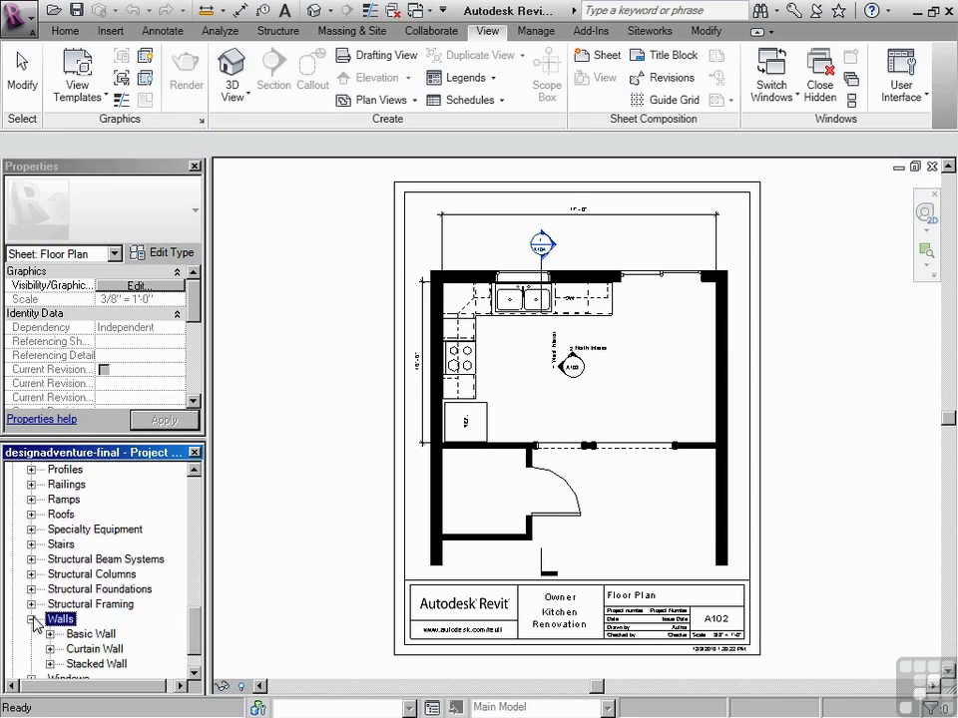
{"action": "left_click", "coordinate": [50, 635]}
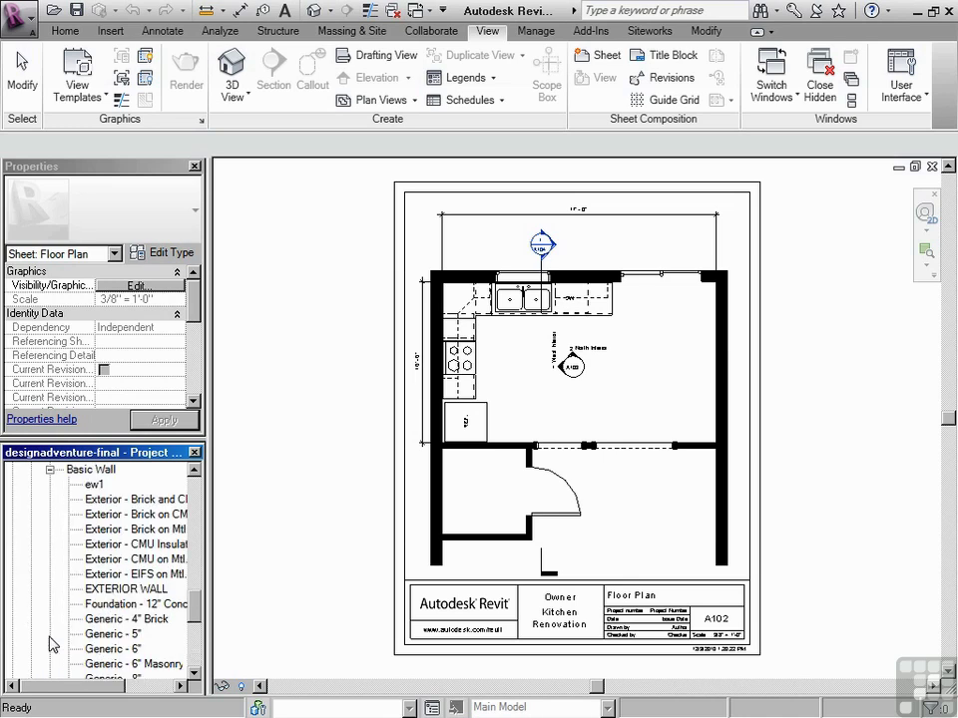
{"action": "left_click", "coordinate": [50, 470]}
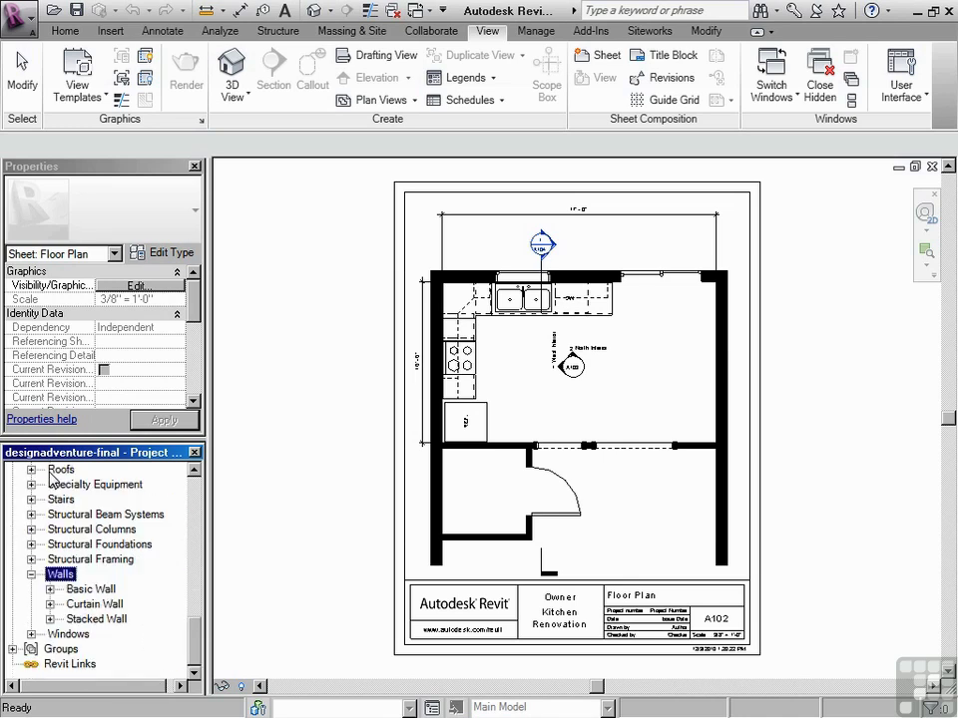
{"action": "left_click", "coordinate": [33, 577]}
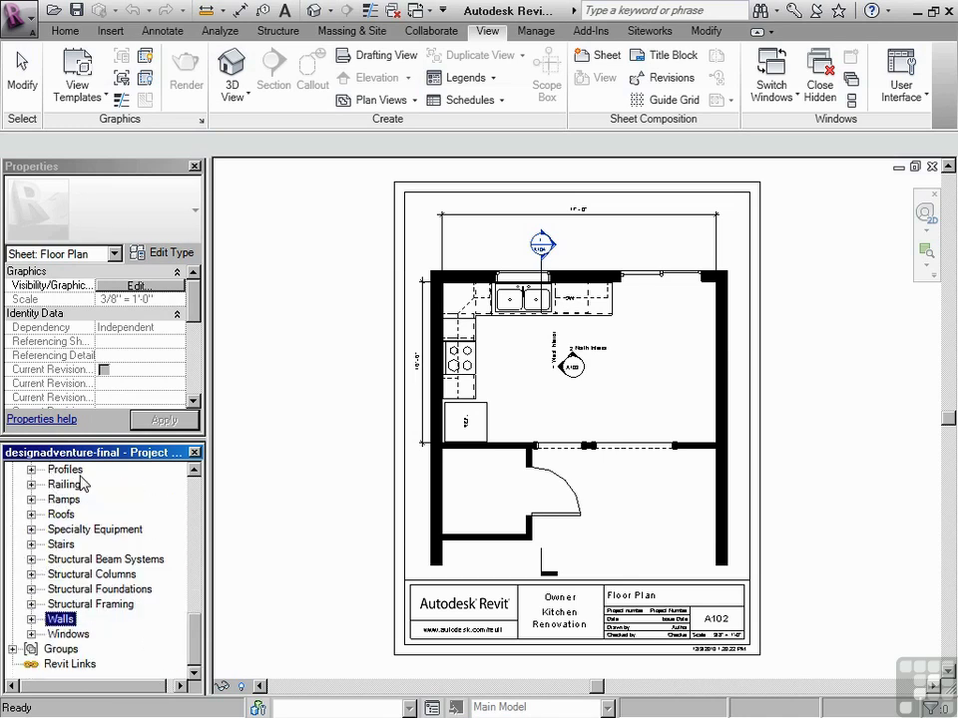
{"action": "left_click", "coordinate": [60, 649]}
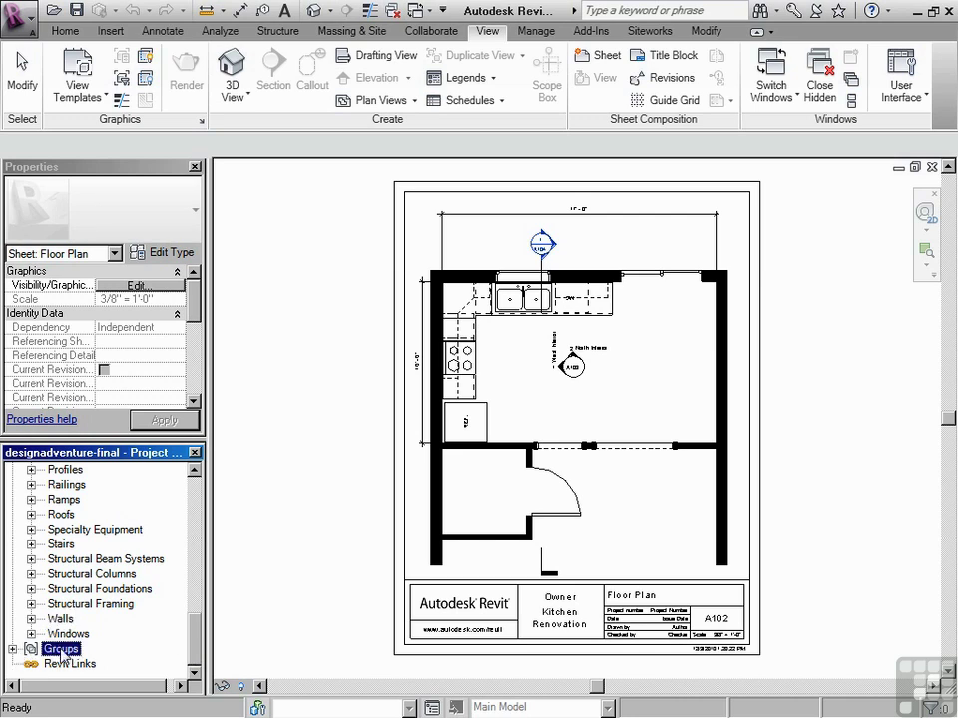
{"action": "left_click", "coordinate": [68, 665]}
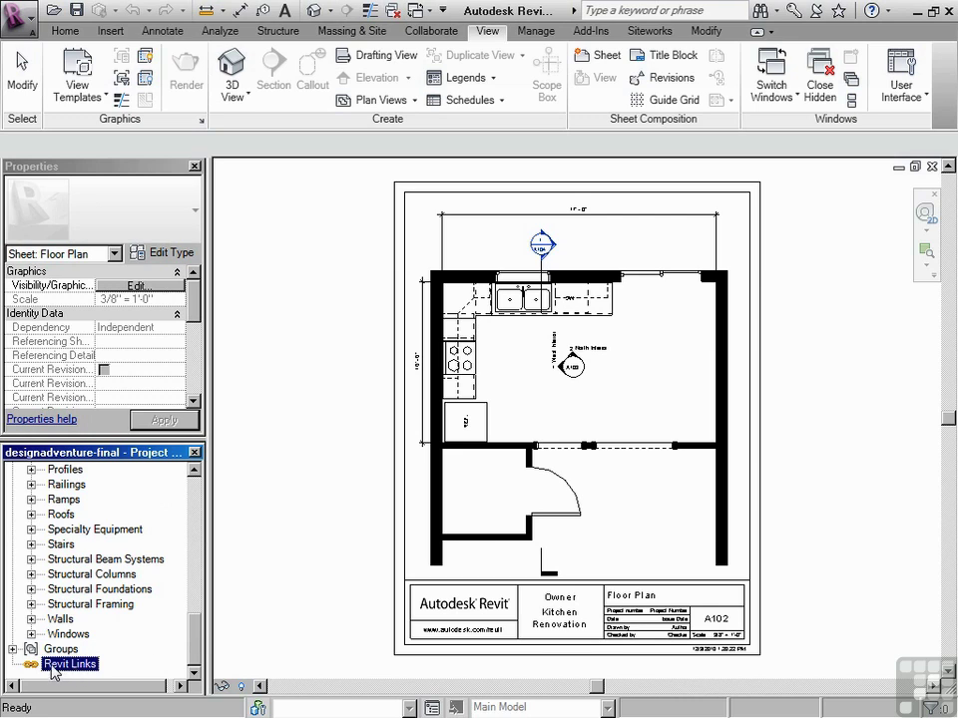
{"action": "scroll", "coordinate": [195, 495], "scroll_direction": "up", "scroll_amount": 15}
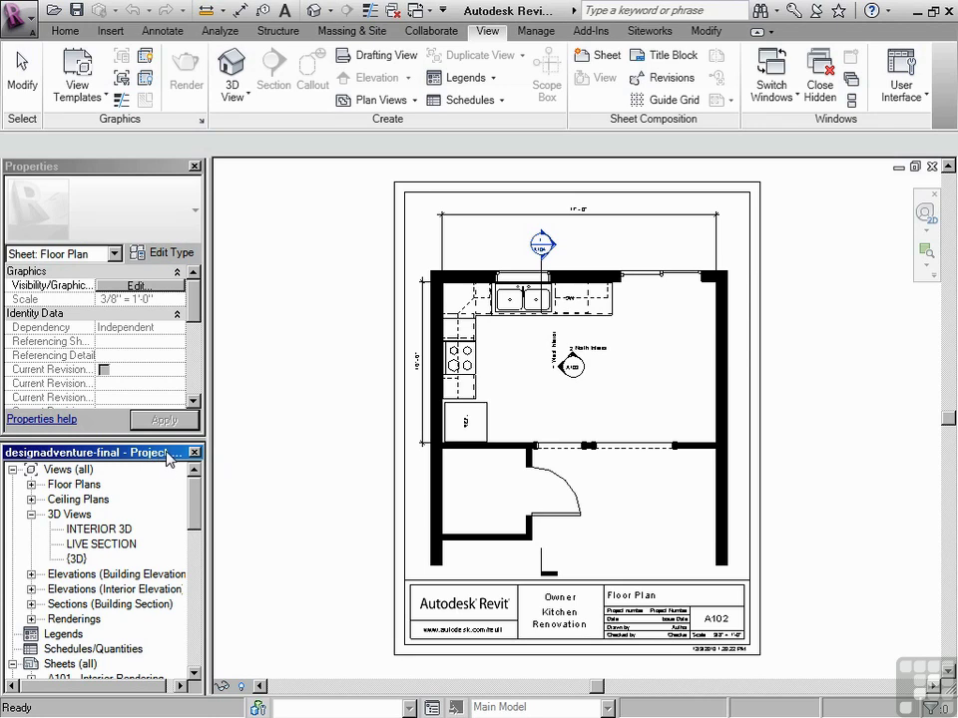
{"action": "left_click", "coordinate": [195, 452]}
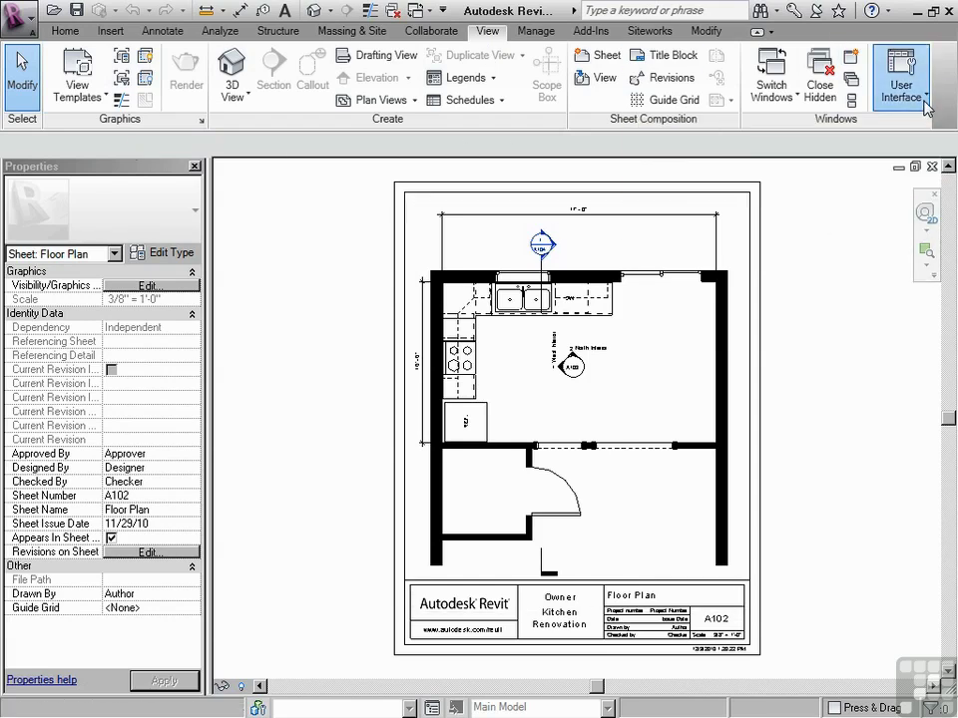
{"action": "left_click", "coordinate": [926, 99]}
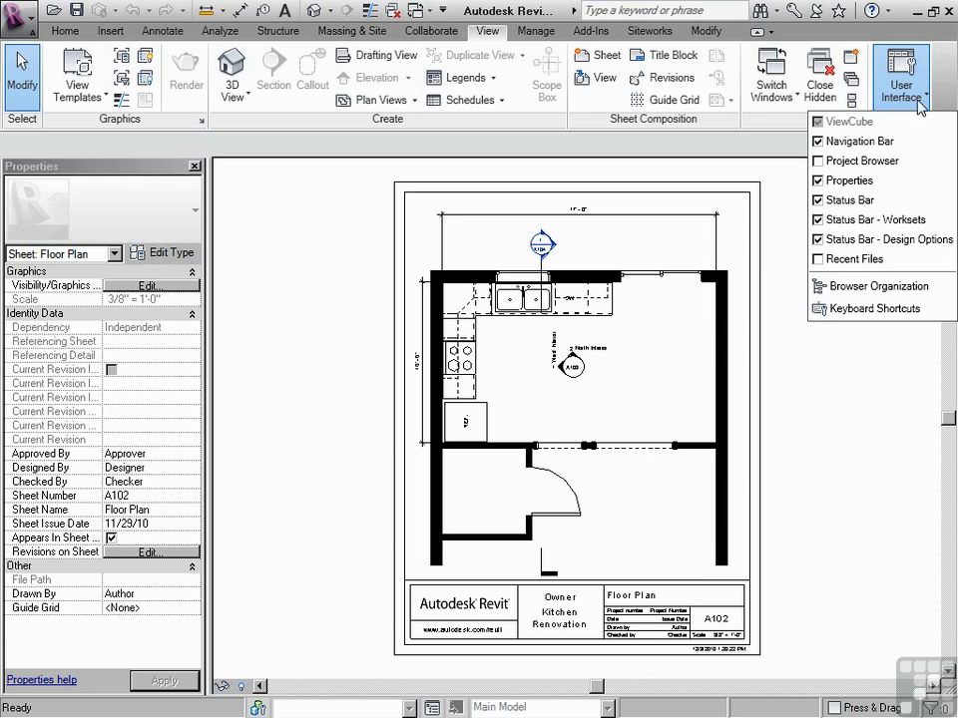
{"action": "left_click", "coordinate": [818, 160]}
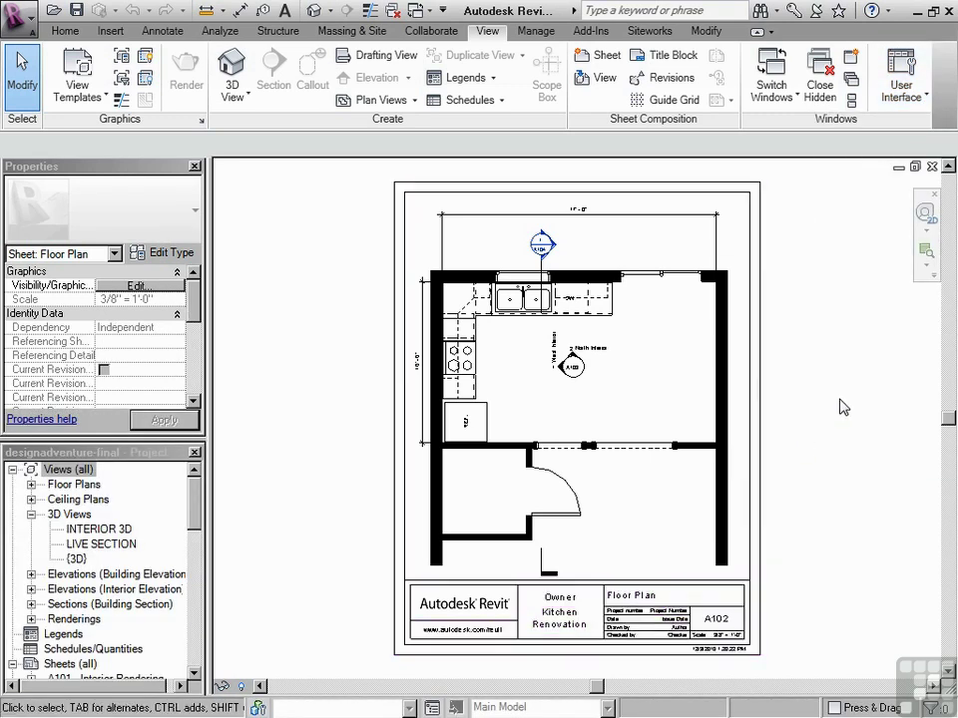
{"action": "left_click", "coordinate": [914, 108]}
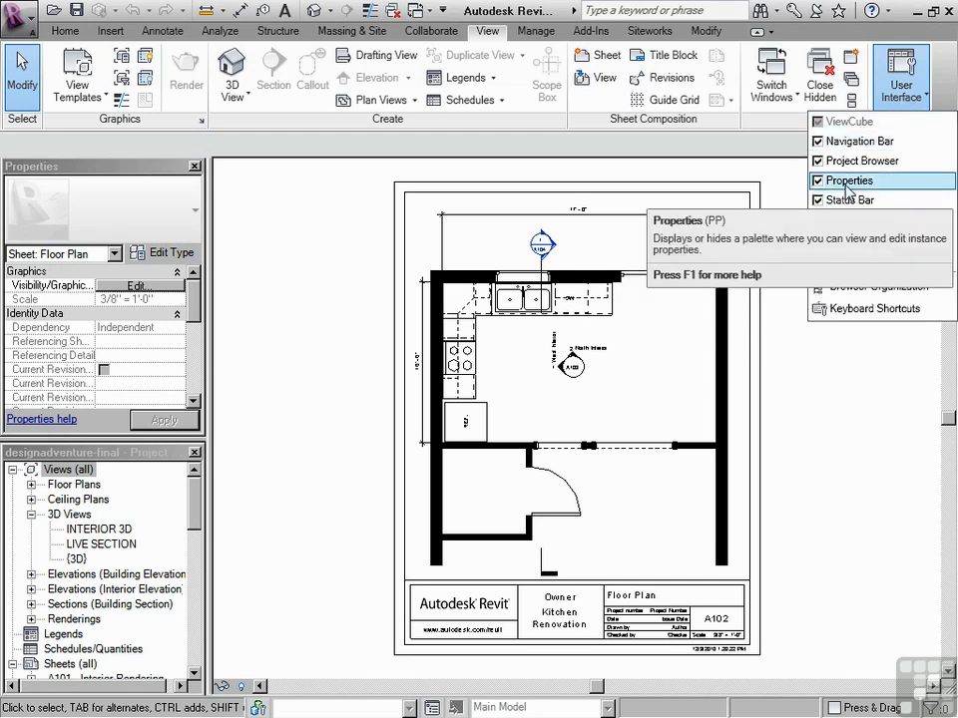
{"action": "left_click", "coordinate": [798, 263]}
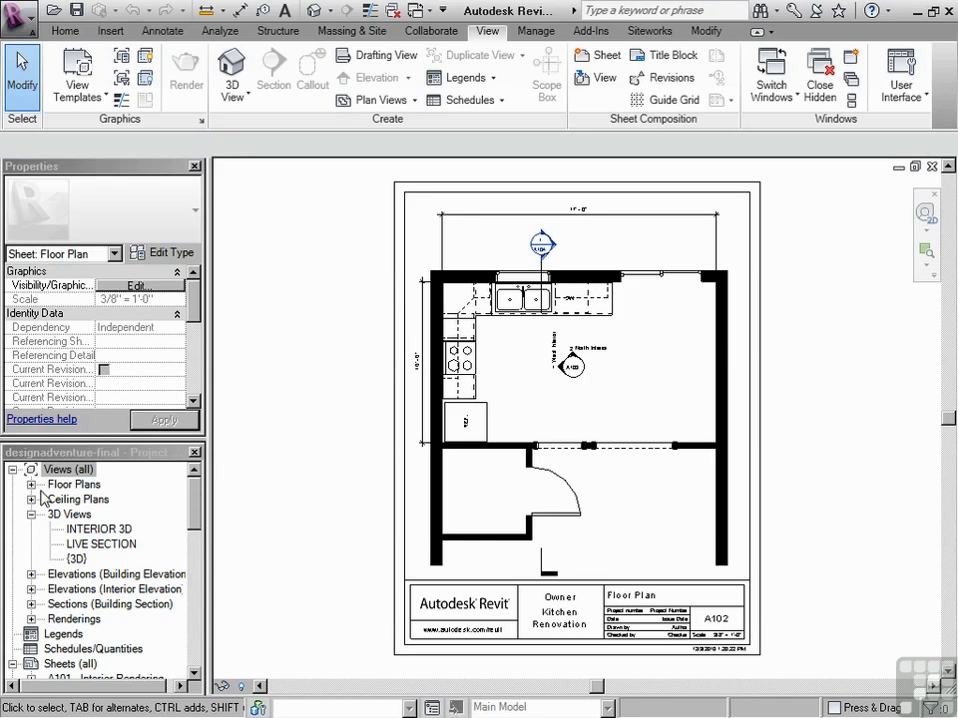
Open the Level 1 floor plan and select the red maple tree on the site.
{"action": "left_click", "coordinate": [30, 484]}
{"action": "double_click", "coordinate": [84, 499]}
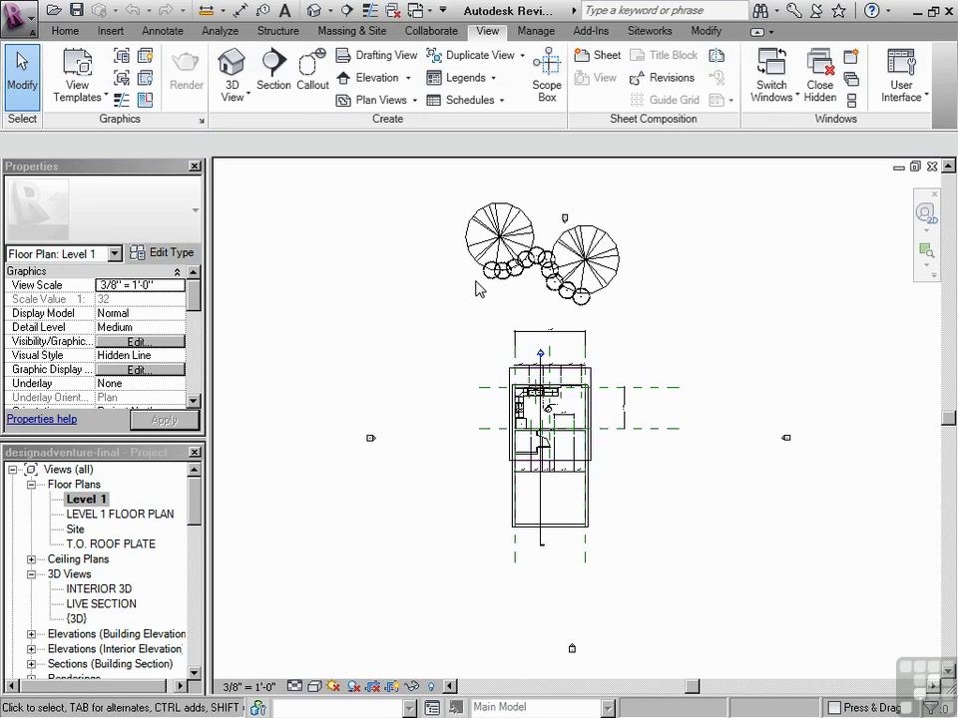
{"action": "left_click", "coordinate": [491, 249]}
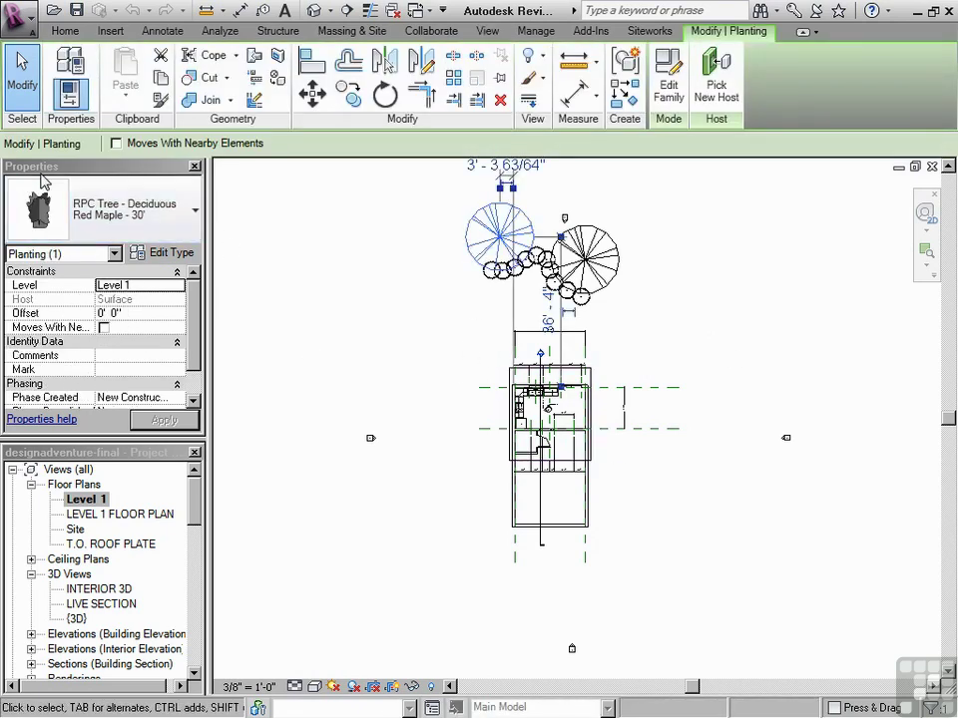
Browse the tree's planting types without changing it, review its properties, then deselect it.
{"action": "left_click", "coordinate": [197, 232]}
{"action": "scroll", "coordinate": [180, 375], "scroll_direction": "up", "scroll_amount": 1}
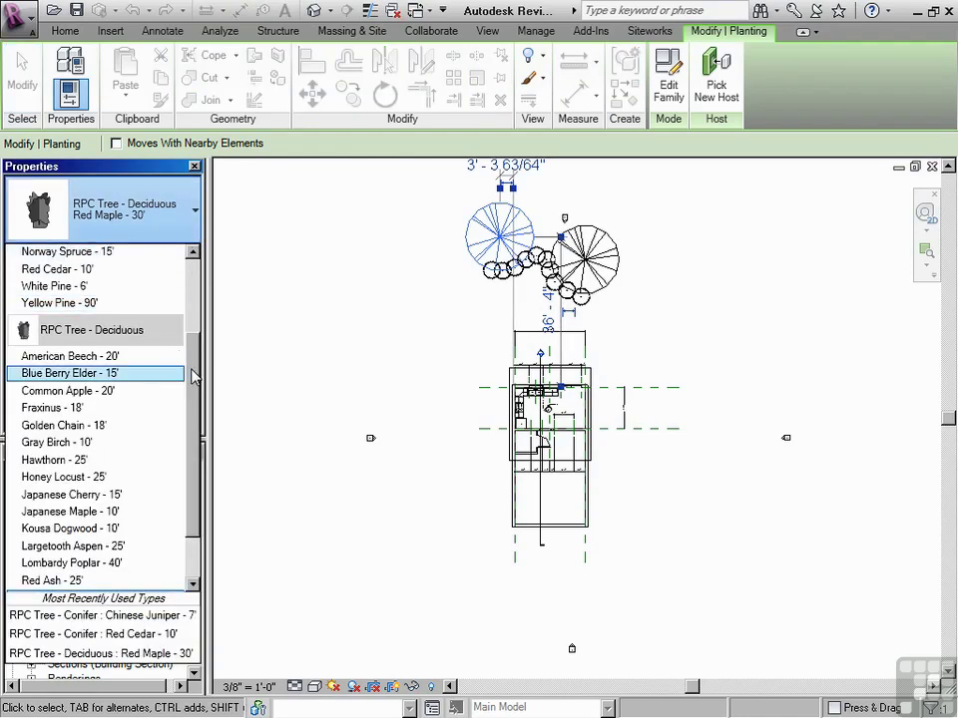
{"action": "left_click_drag", "start_coordinate": [192, 374], "coordinate": [186, 437]}
{"action": "left_click", "coordinate": [302, 331]}
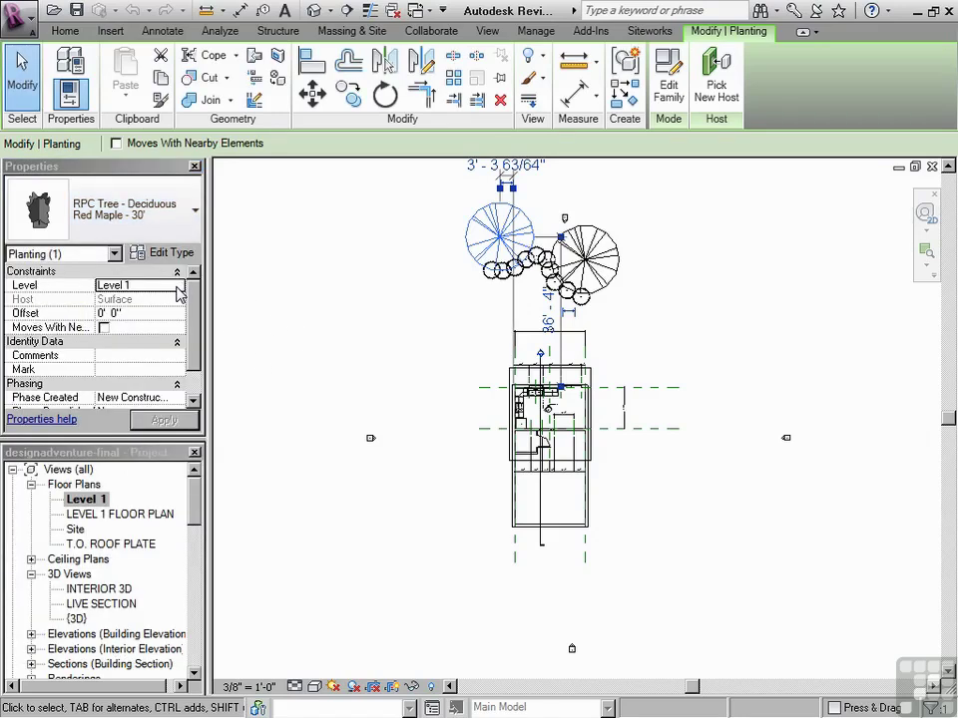
{"action": "left_click", "coordinate": [189, 389]}
{"action": "left_click", "coordinate": [342, 255]}
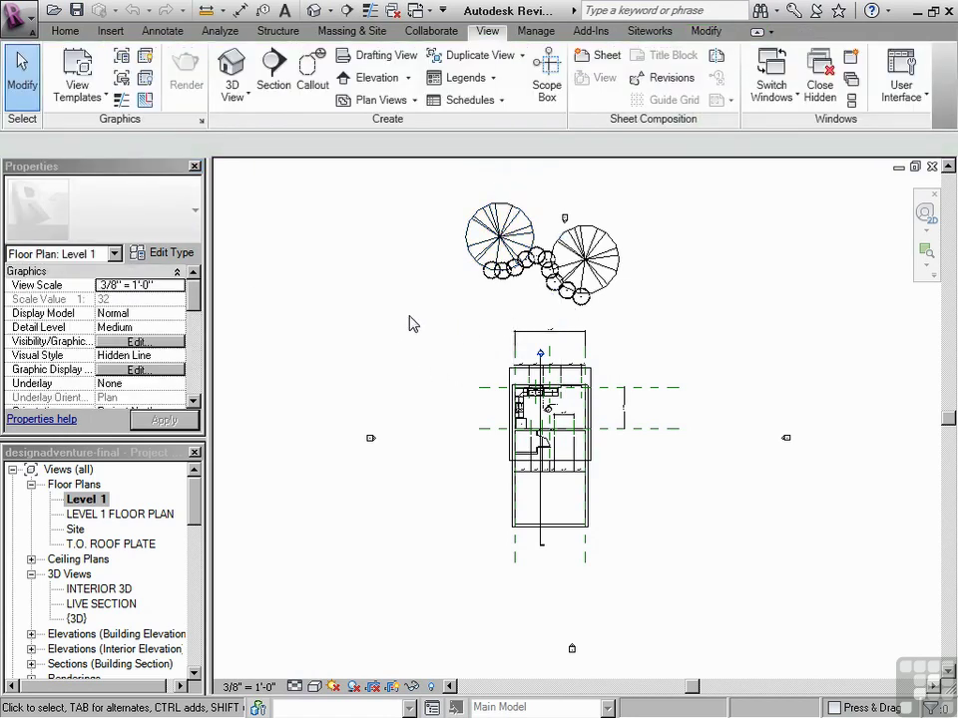
{"action": "scroll", "coordinate": [469, 331], "scroll_direction": "up", "scroll_amount": 3}
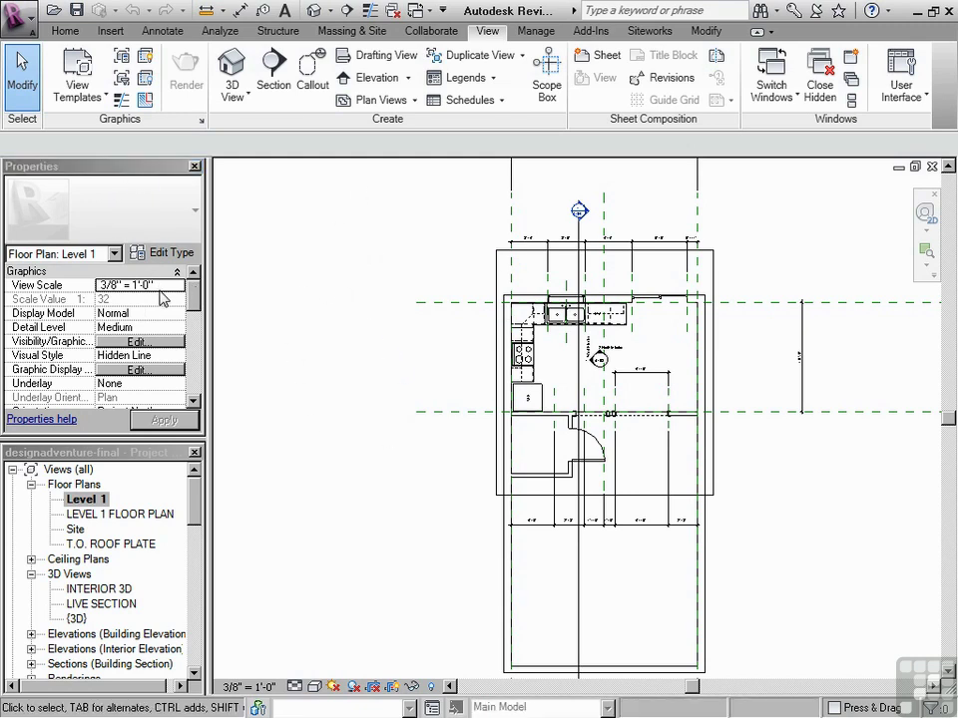
{"action": "left_click_drag", "start_coordinate": [193, 299], "coordinate": [198, 372]}
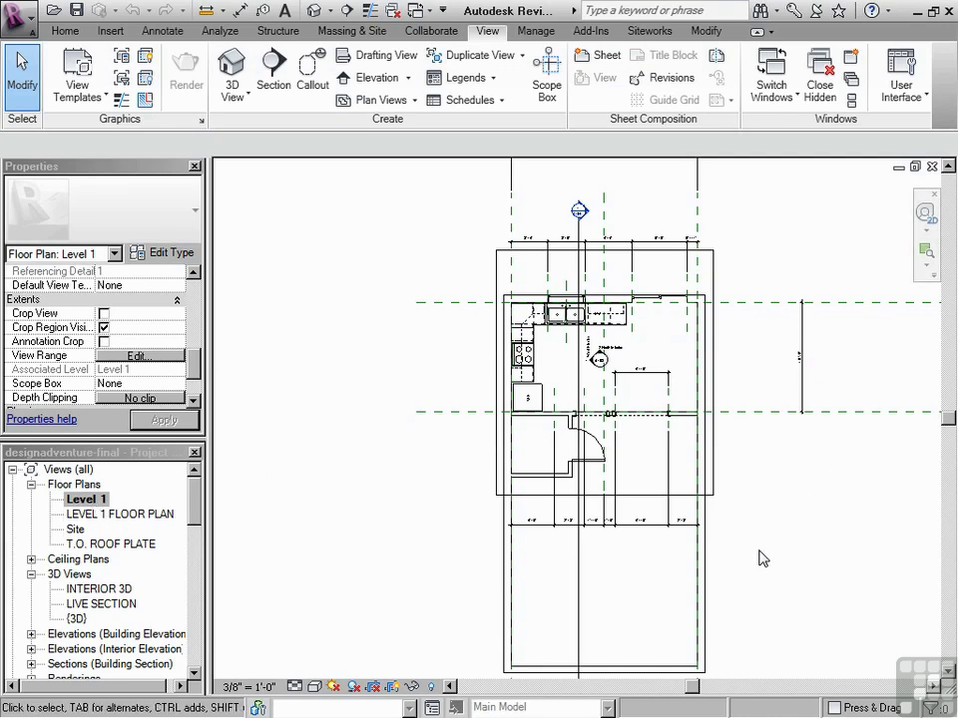
Check the Switch Windows list without switching, then show the default {3D} view.
{"action": "left_click", "coordinate": [429, 11]}
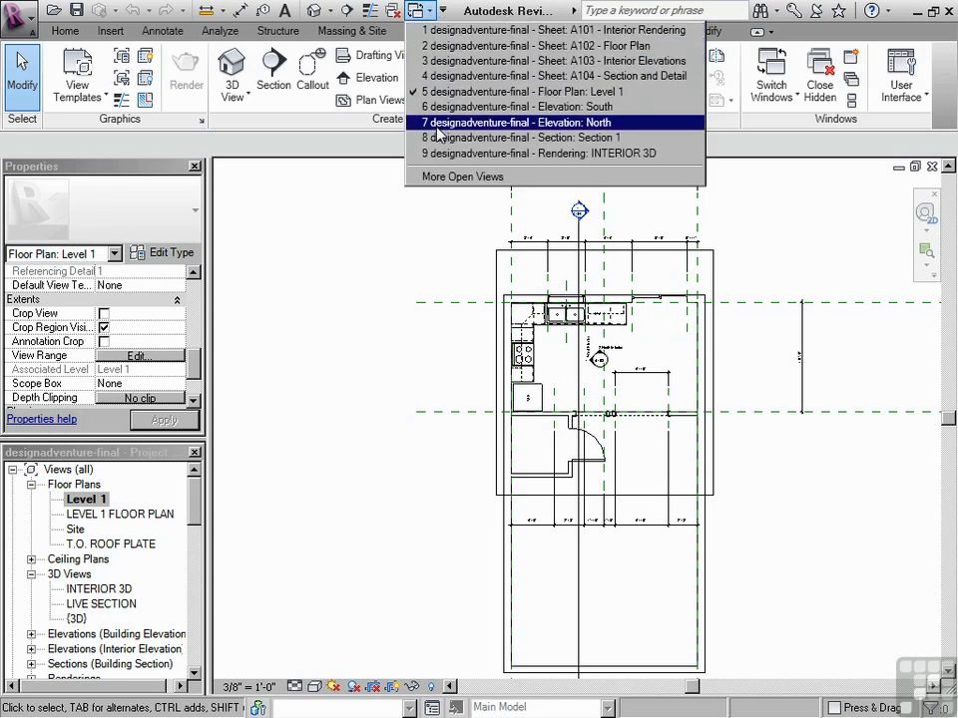
{"action": "left_click", "coordinate": [349, 232]}
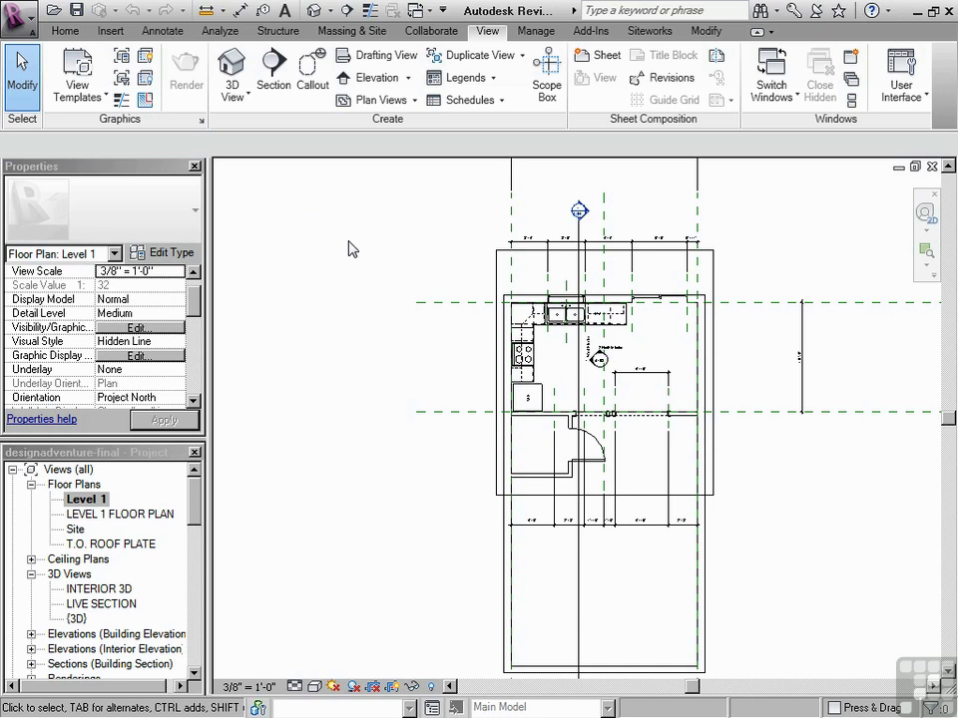
{"action": "left_click", "coordinate": [313, 10]}
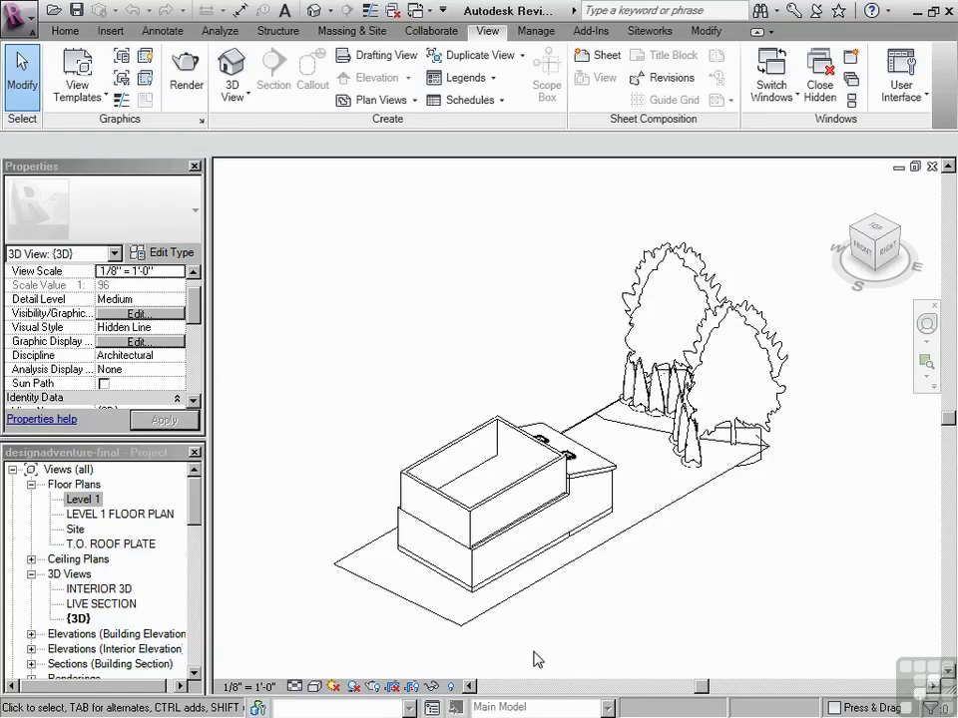
Reopen the Level 1 floor plan, zoom in, and start the Home tab Wall tool.
{"action": "double_click", "coordinate": [83, 498]}
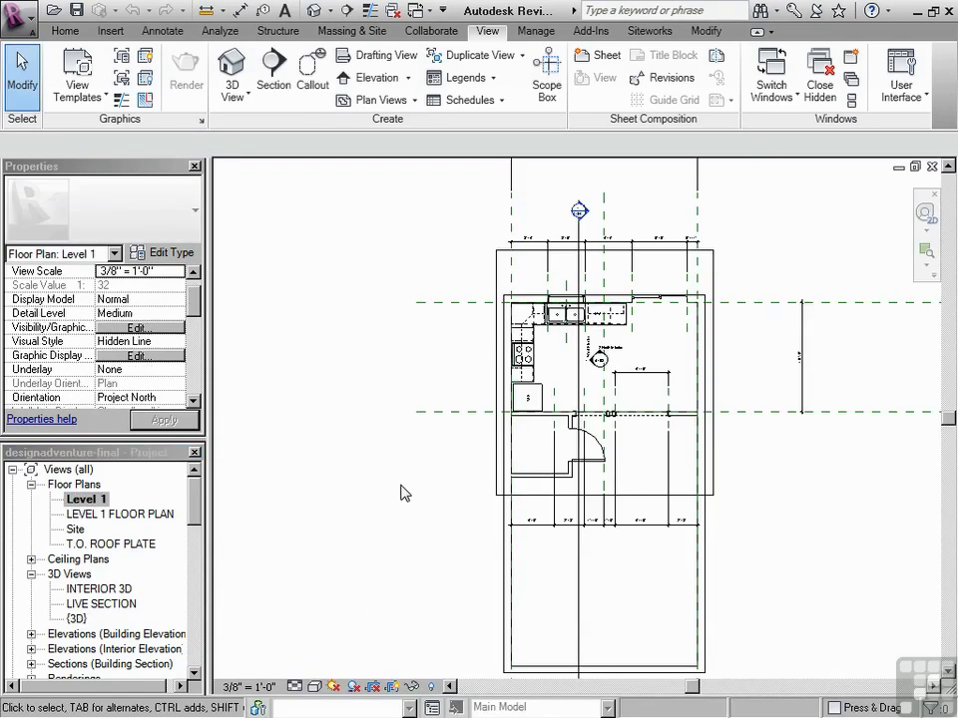
{"action": "scroll", "coordinate": [589, 319], "scroll_direction": "up", "scroll_amount": 3}
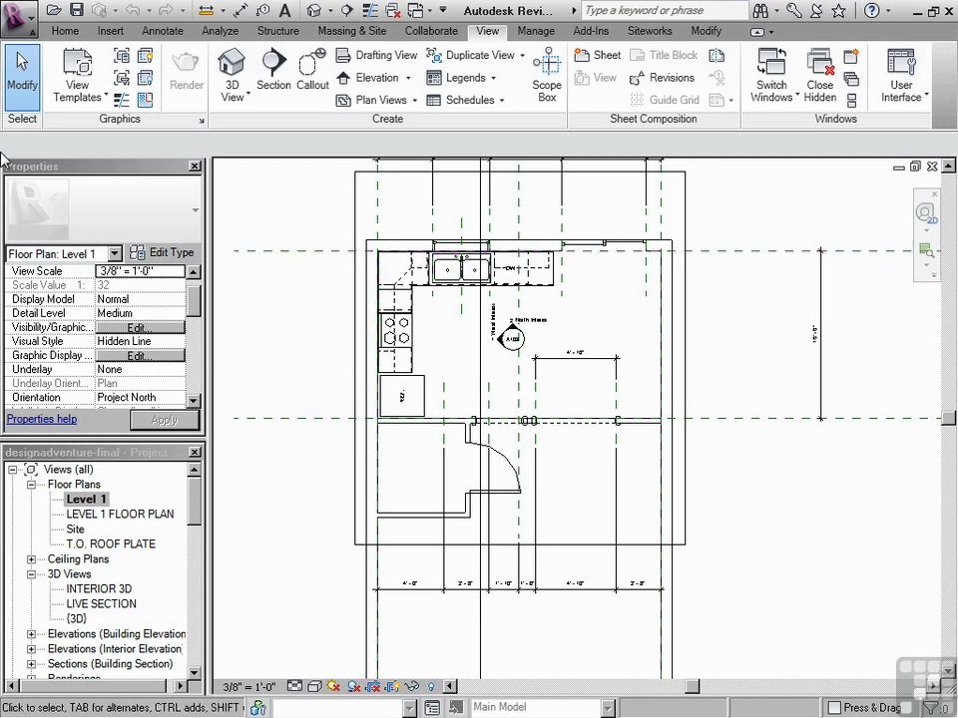
{"action": "left_click", "coordinate": [65, 32]}
{"action": "left_click", "coordinate": [55, 60]}
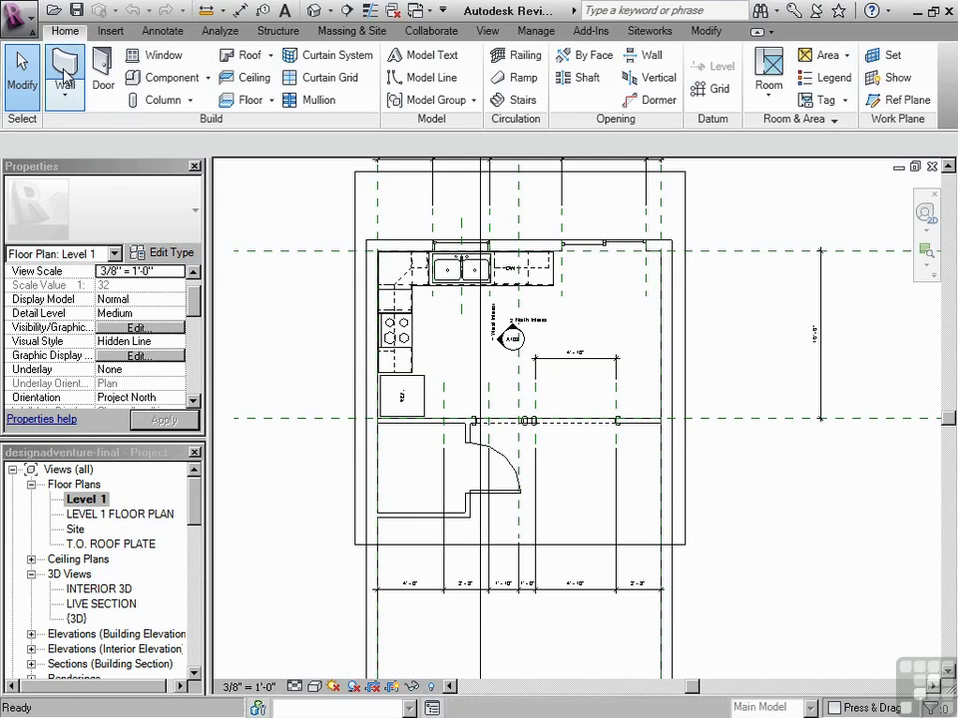